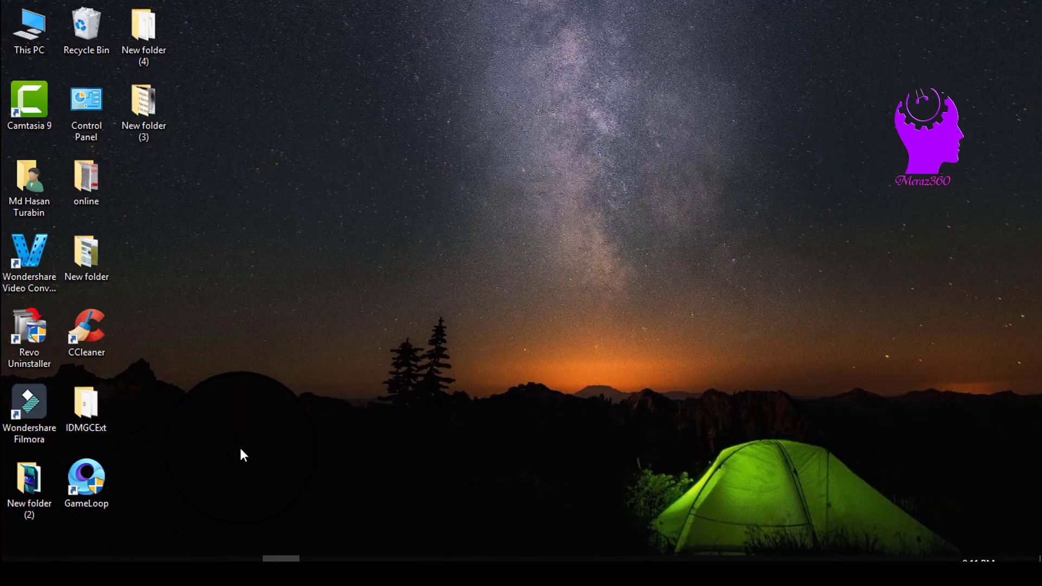
# Step: Switch to the blank Google Chrome window, search Google for the Chrome Web Store and open the store's extensions page
pyautogui.moveTo(167, 559)
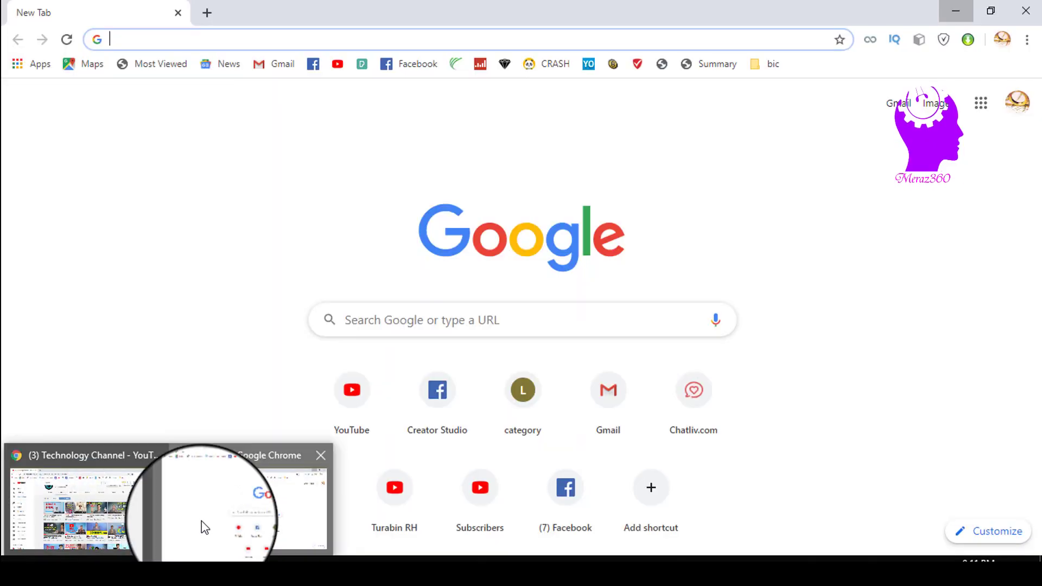
pyautogui.click(203, 526)
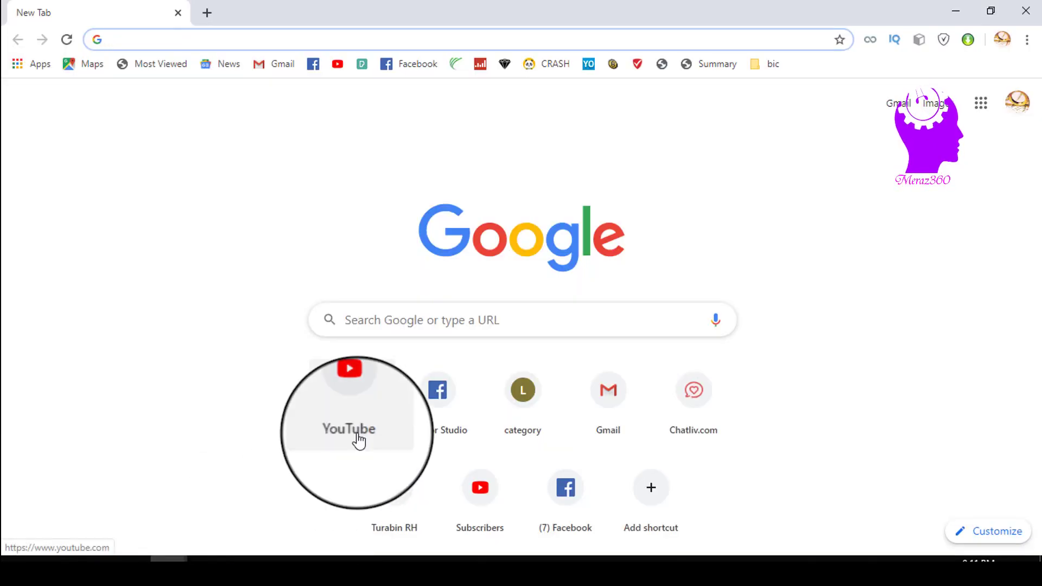
pyautogui.click(219, 43)
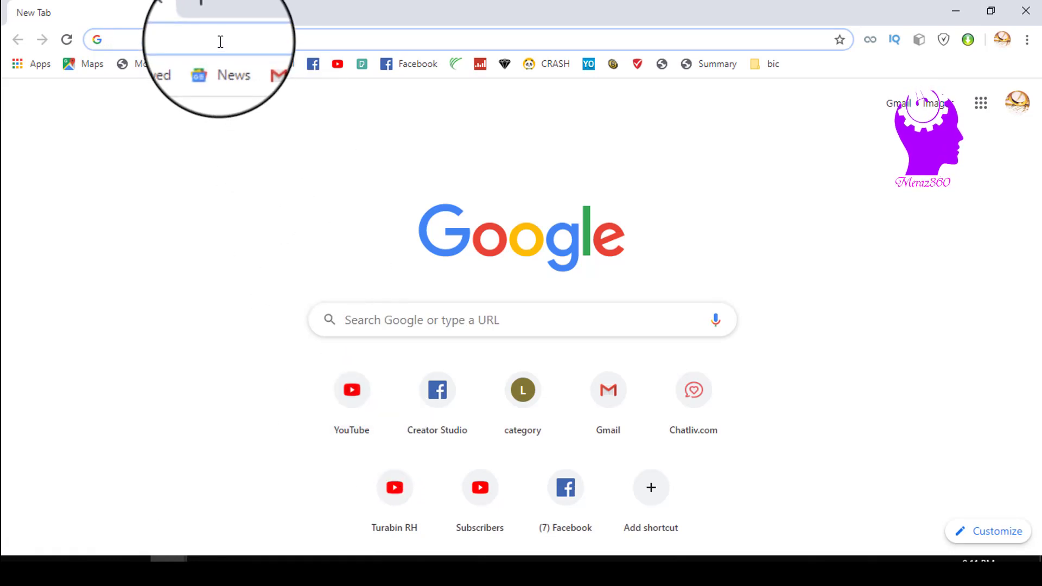
pyautogui.write('c')
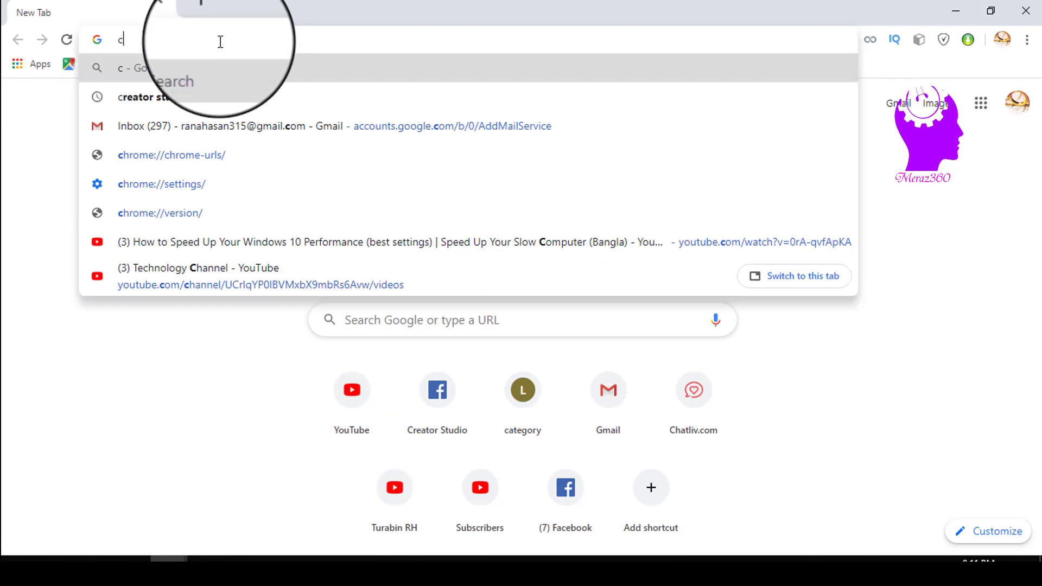
pyautogui.write('hr')
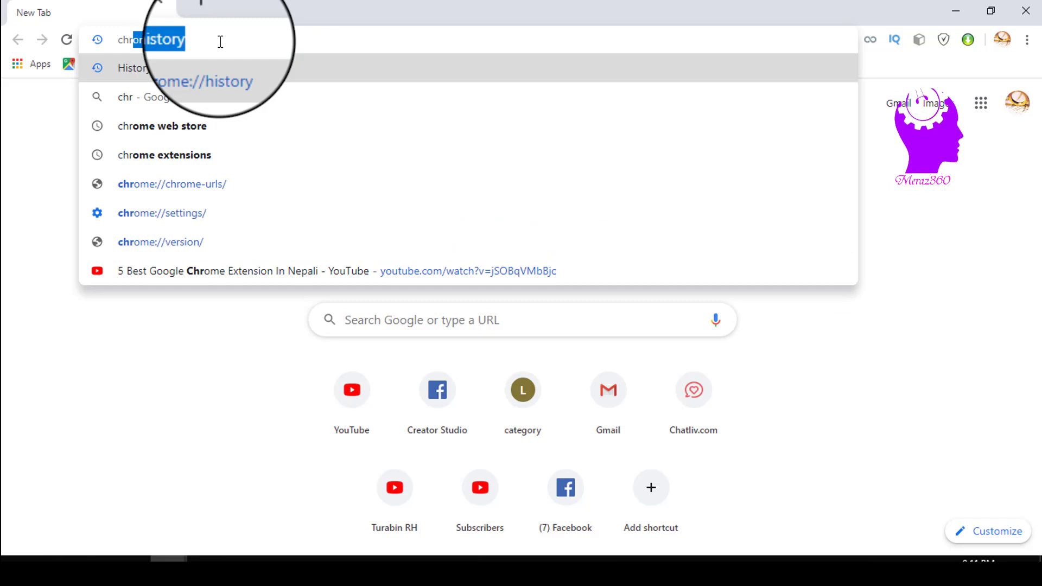
pyautogui.write('o')
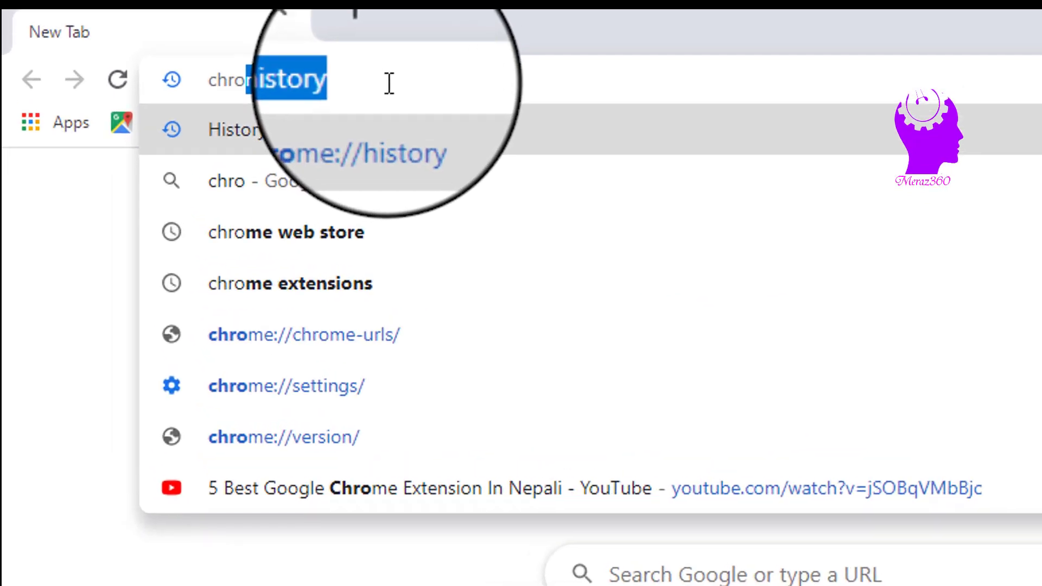
pyautogui.write('m')
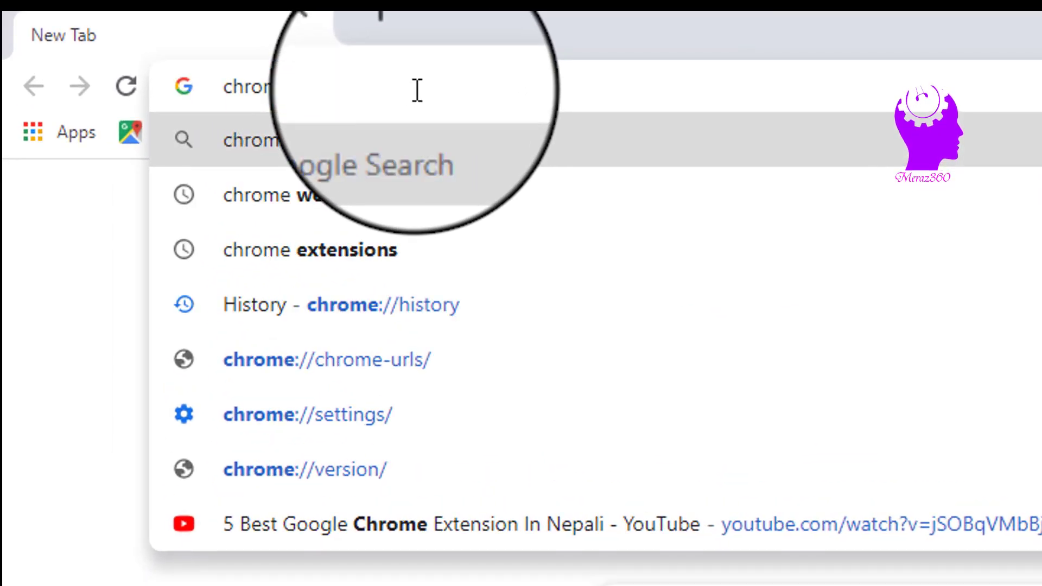
pyautogui.write('e web store')
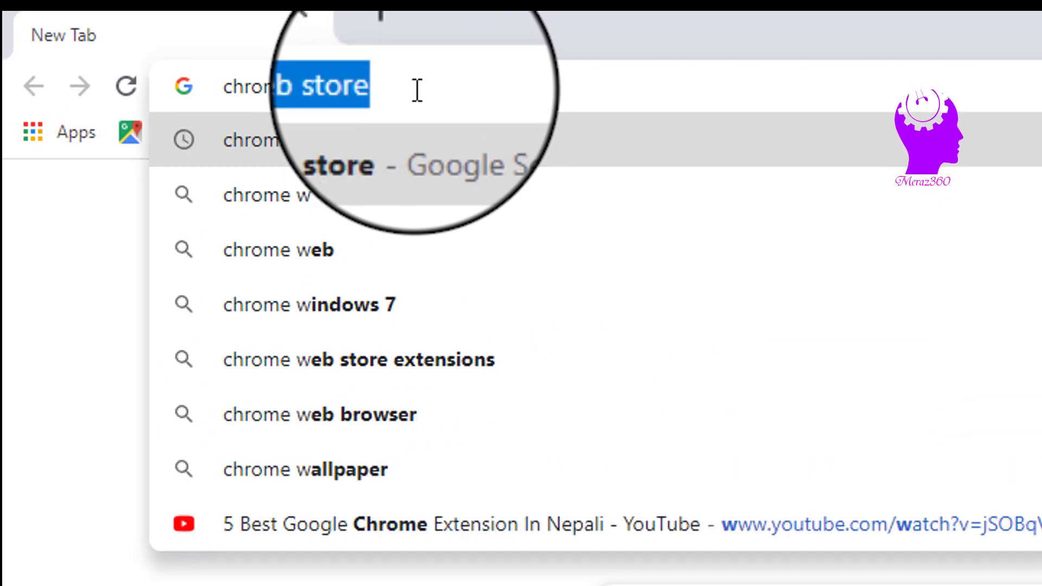
pyautogui.write('d s')
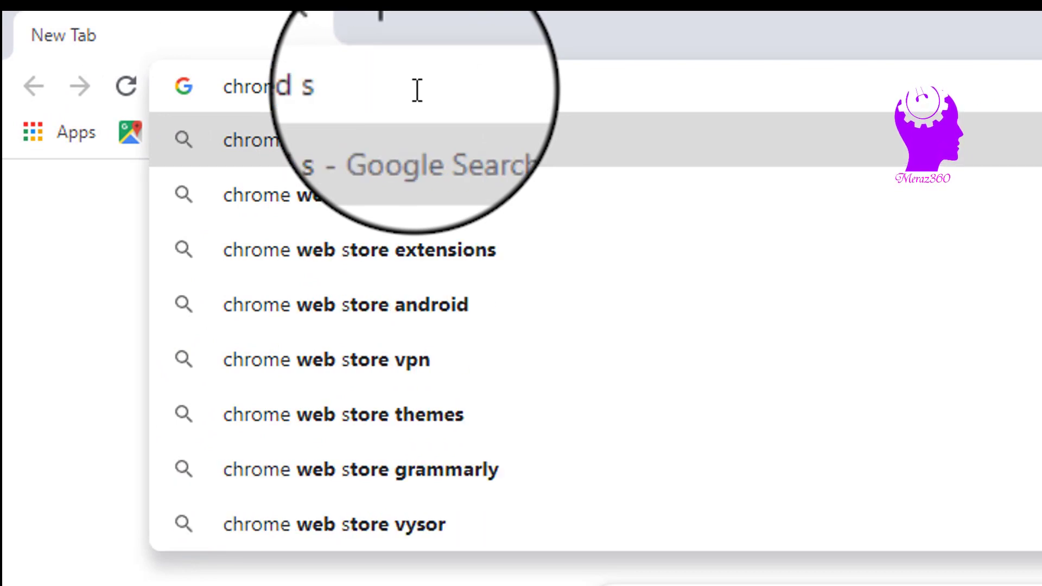
pyautogui.write('tor')
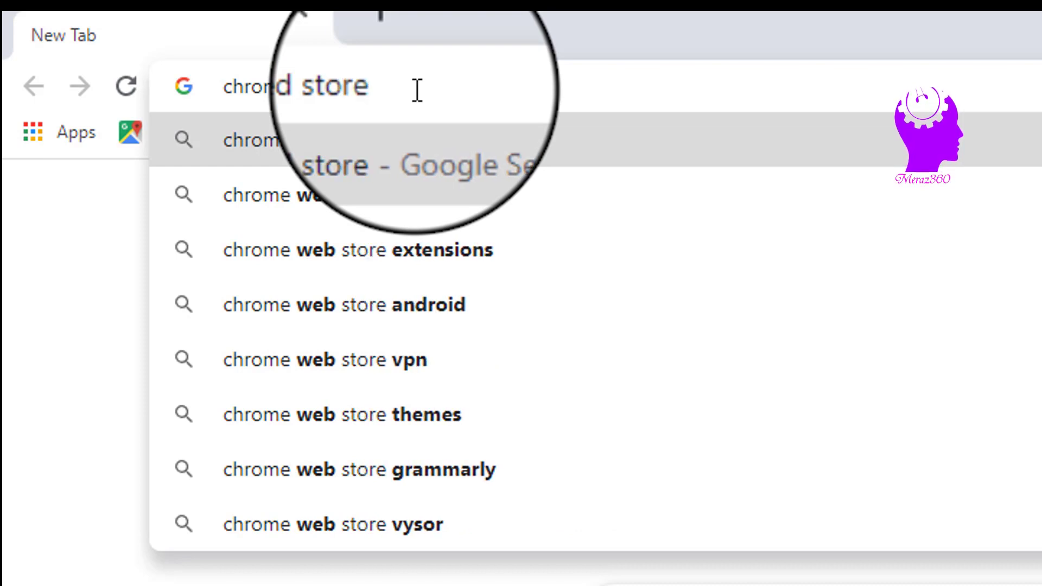
pyautogui.write('e')
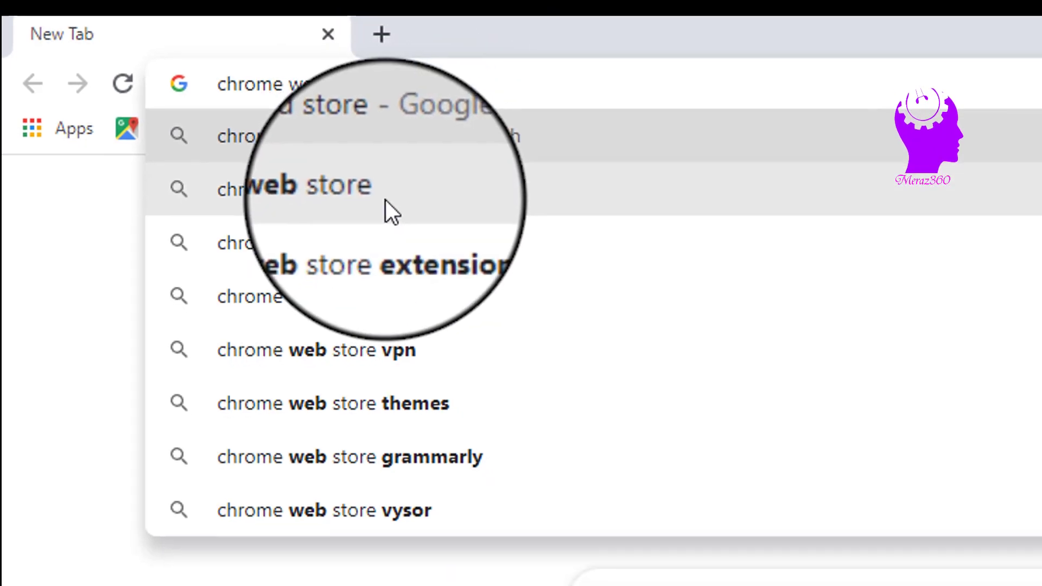
pyautogui.click(385, 198)
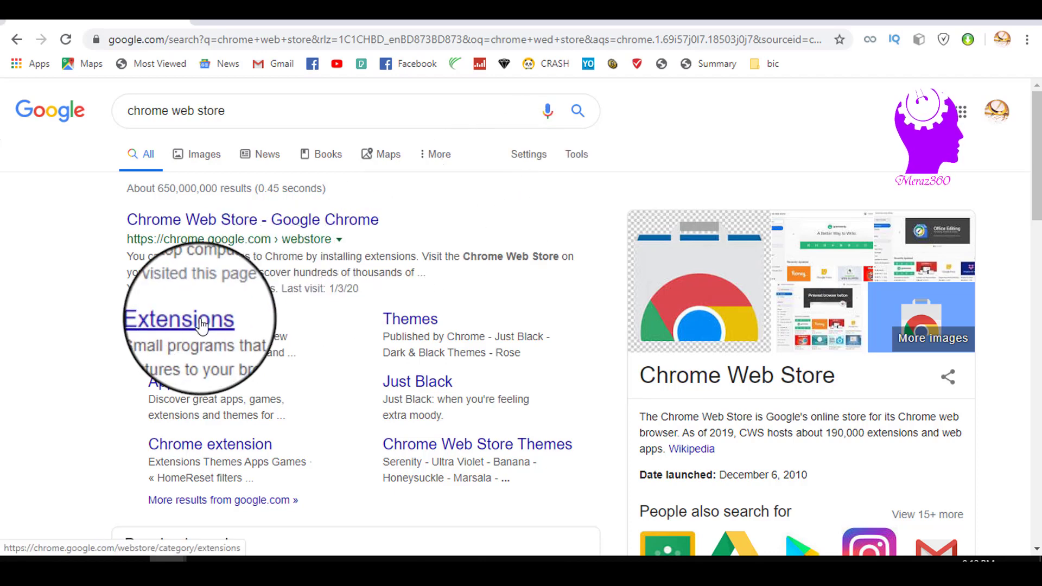
pyautogui.click(242, 227)
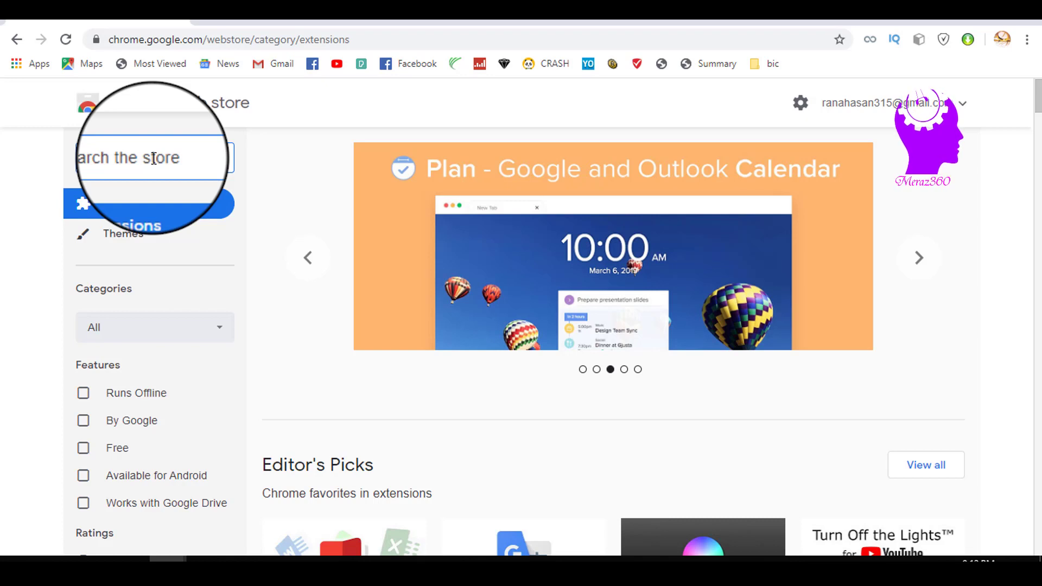
# Step: Search the store for "alexa traffic rank" and add the Alexa Traffic Rank extension to Chrome
pyautogui.click(154, 158)
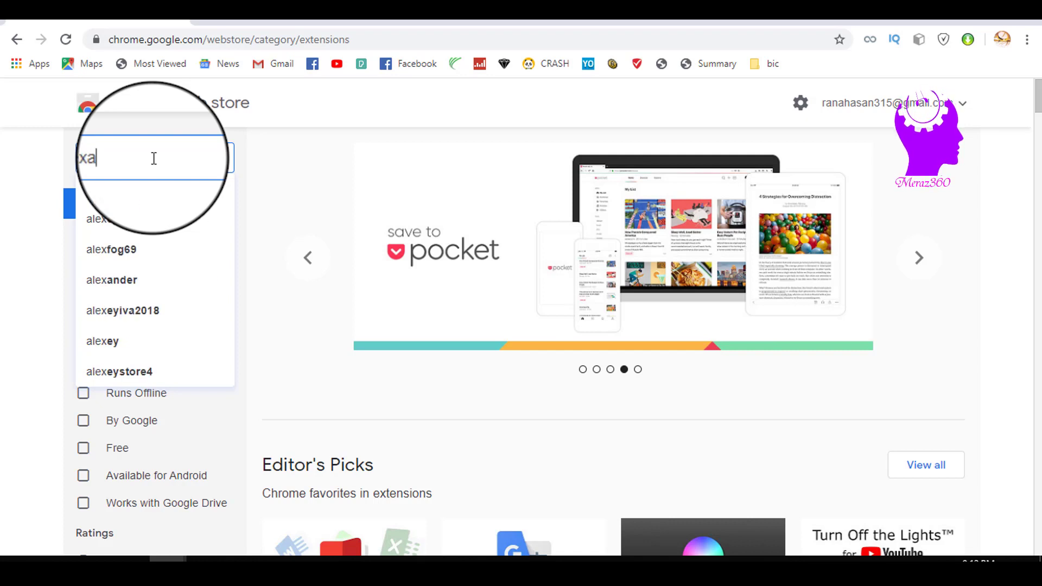
pyautogui.write('alexa tr')
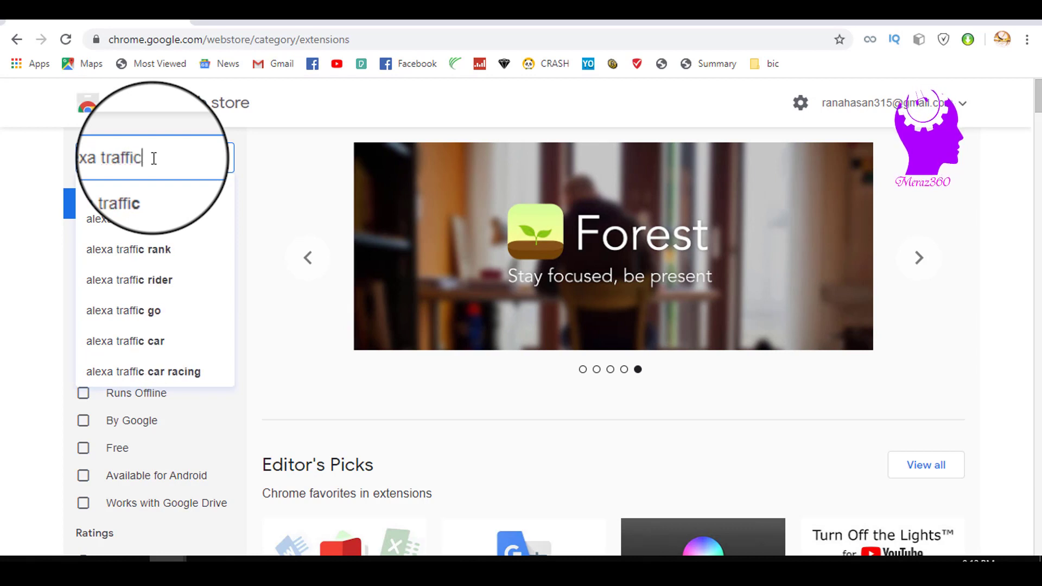
pyautogui.write('affic ')
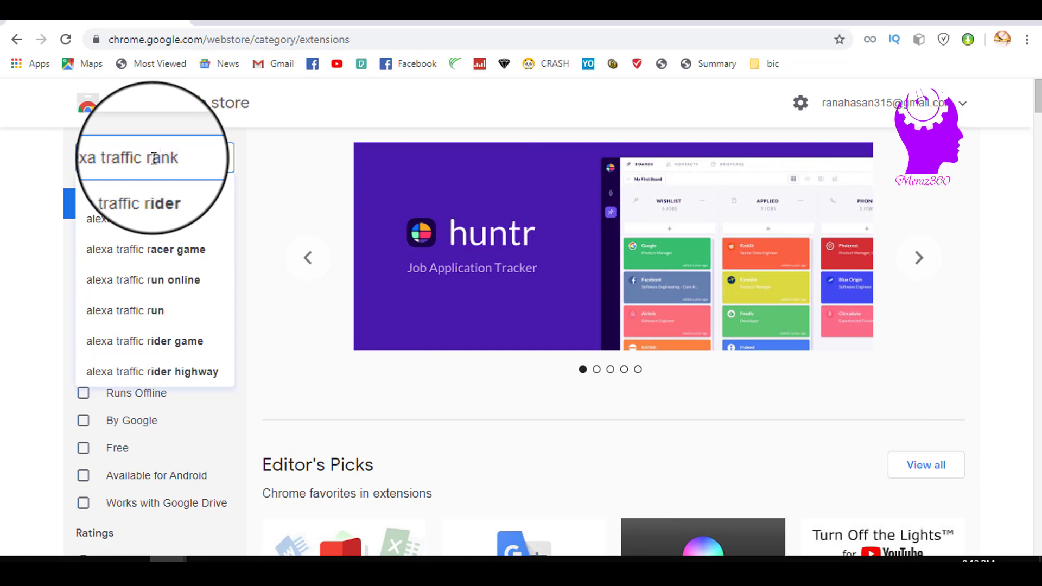
pyautogui.write('rank')
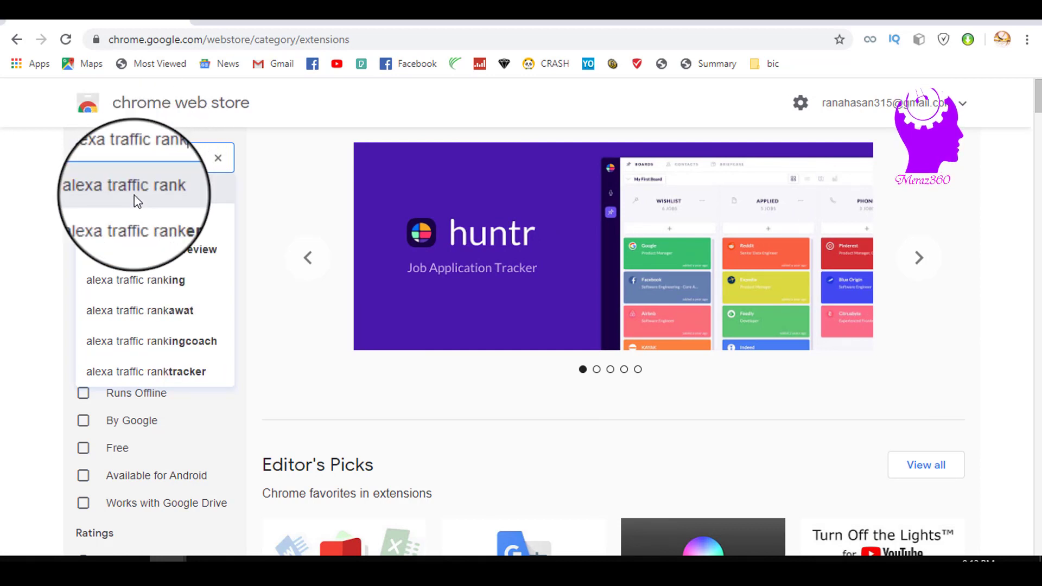
pyautogui.click(136, 209)
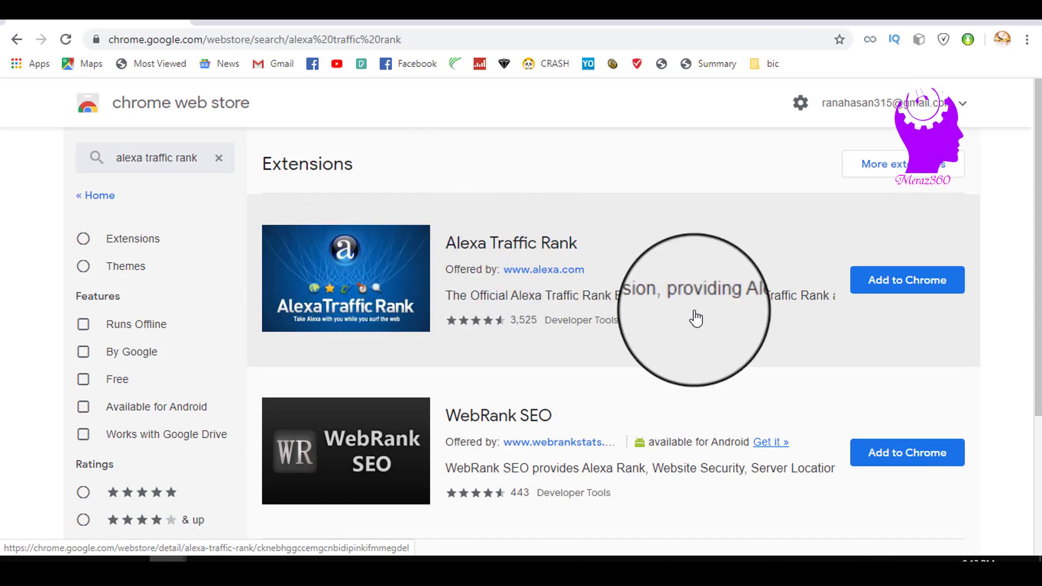
pyautogui.click(915, 280)
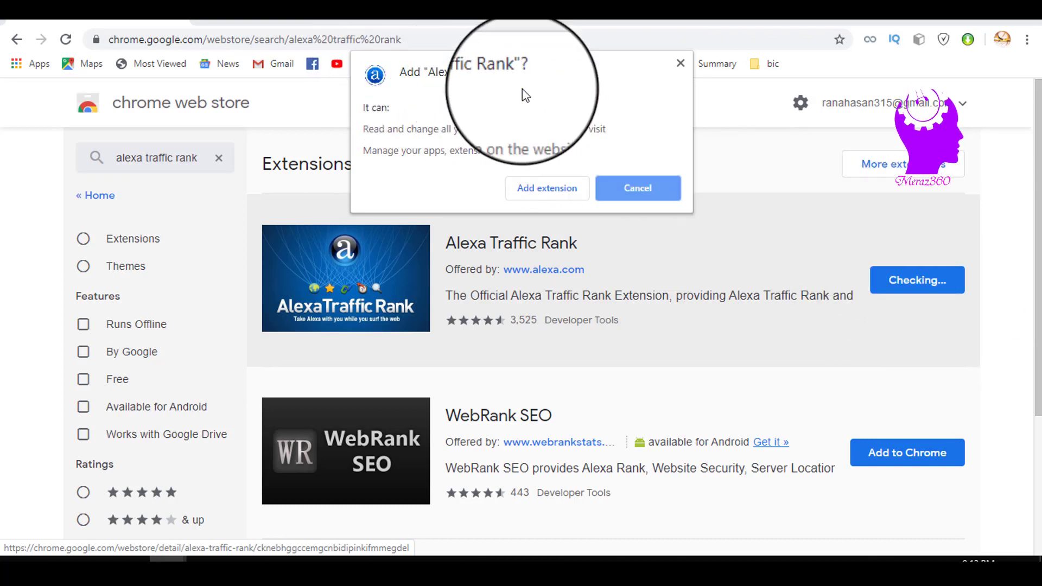
pyautogui.click(535, 191)
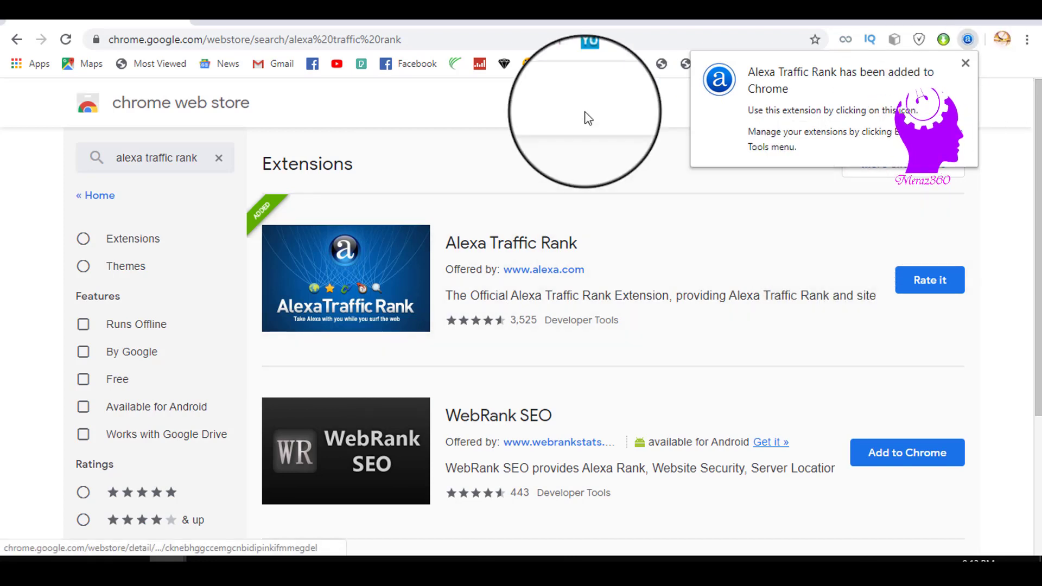
# Step: In a new tab, find onlinekhabar.com through Google and examine the site's details in the Alexa Traffic Rank extension
pyautogui.click(198, 21)
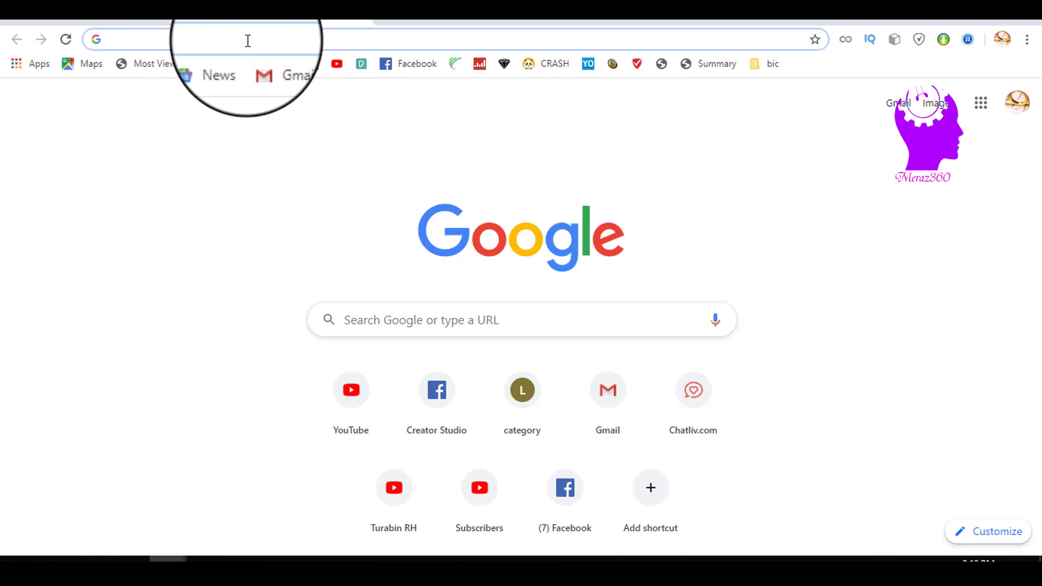
pyautogui.write('o')
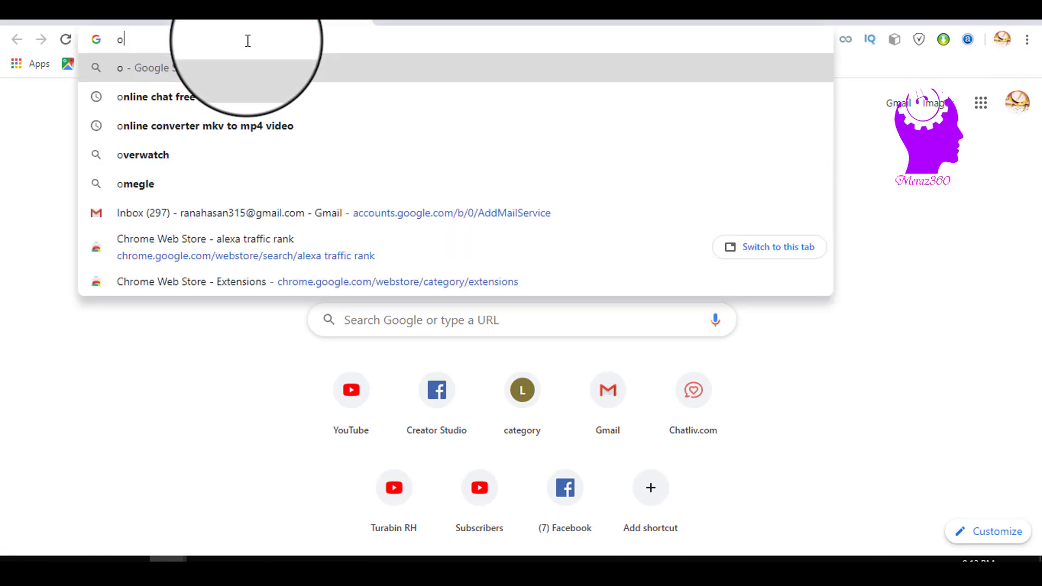
pyautogui.write('nline')
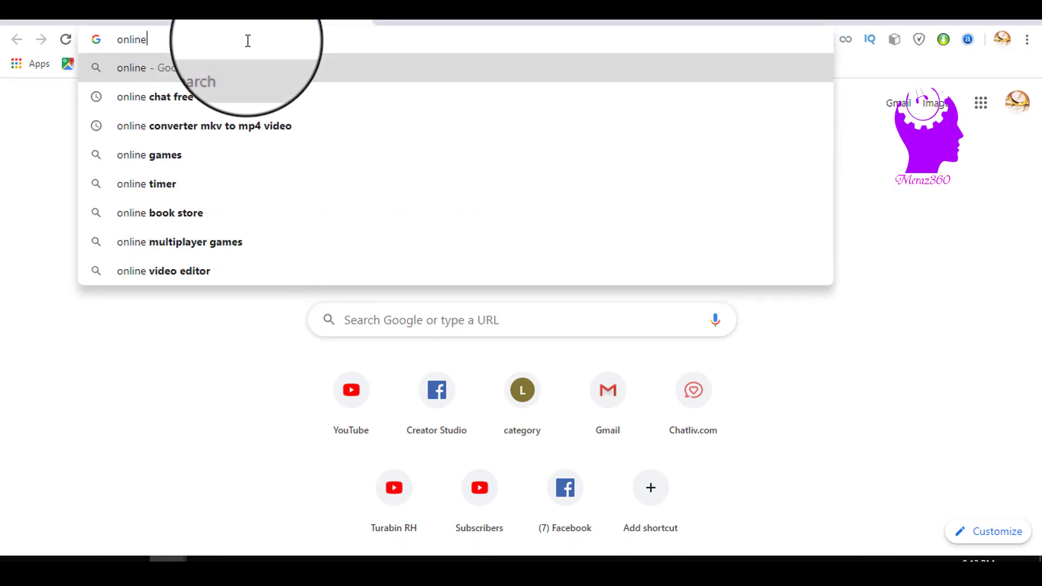
pyautogui.write(' khb')
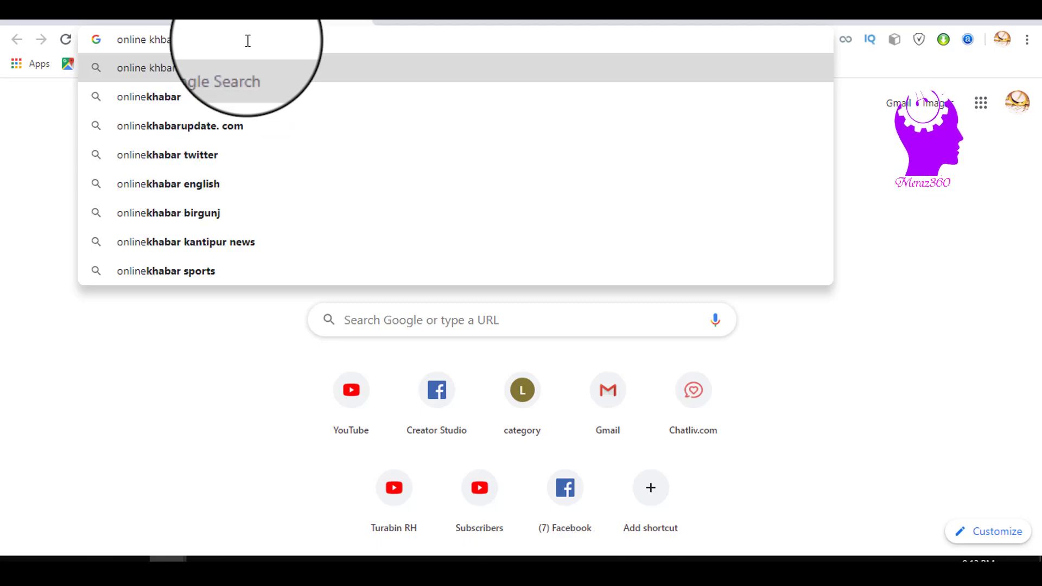
pyautogui.write('ar')
pyautogui.click(207, 93)
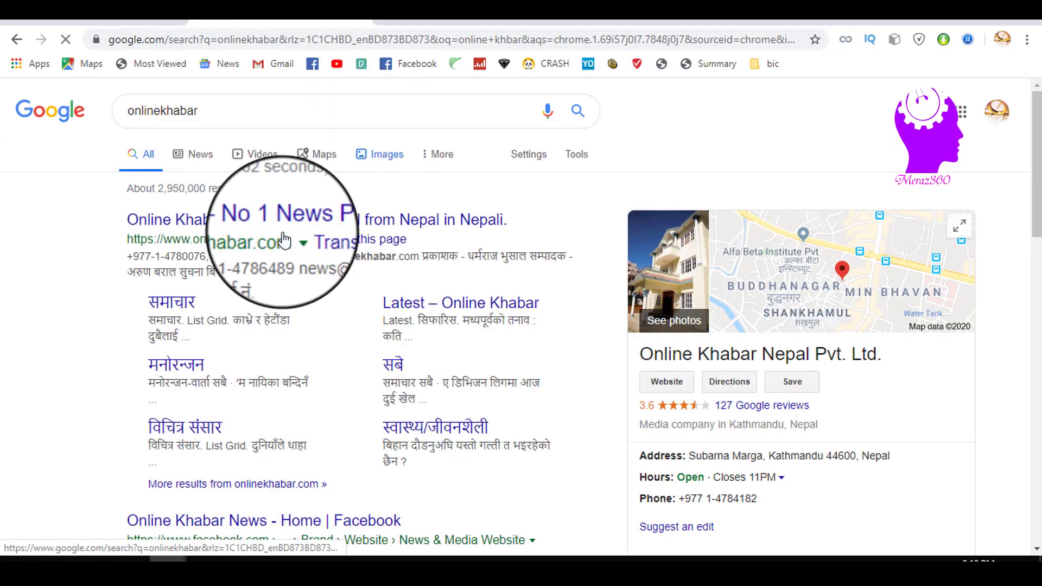
pyautogui.click(294, 230)
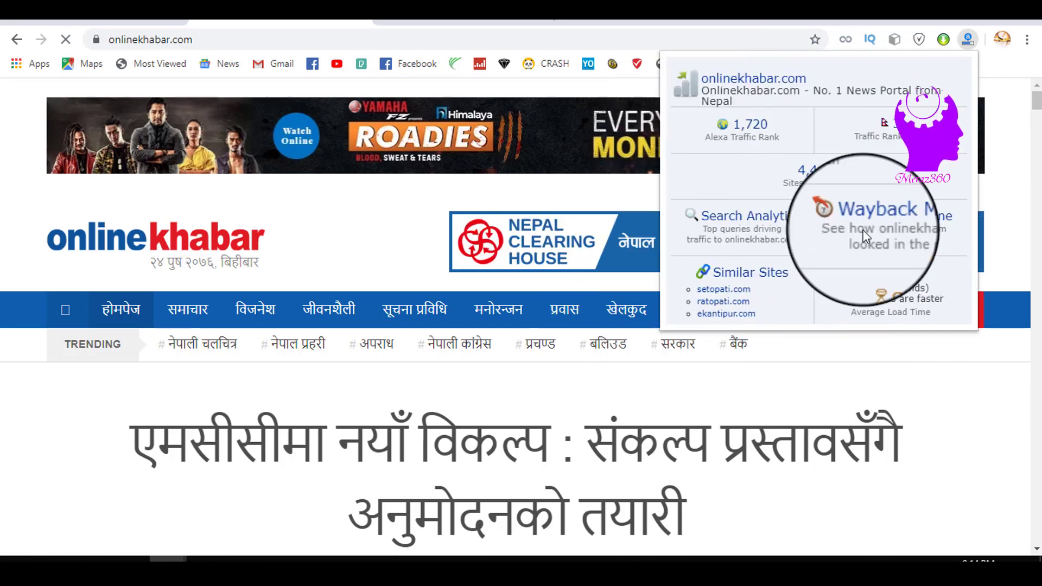
# Step: Search the Chrome Web Store for "full page sereen capture" and add the Full Page Screen Capture extension to Chrome
pyautogui.click(478, 25)
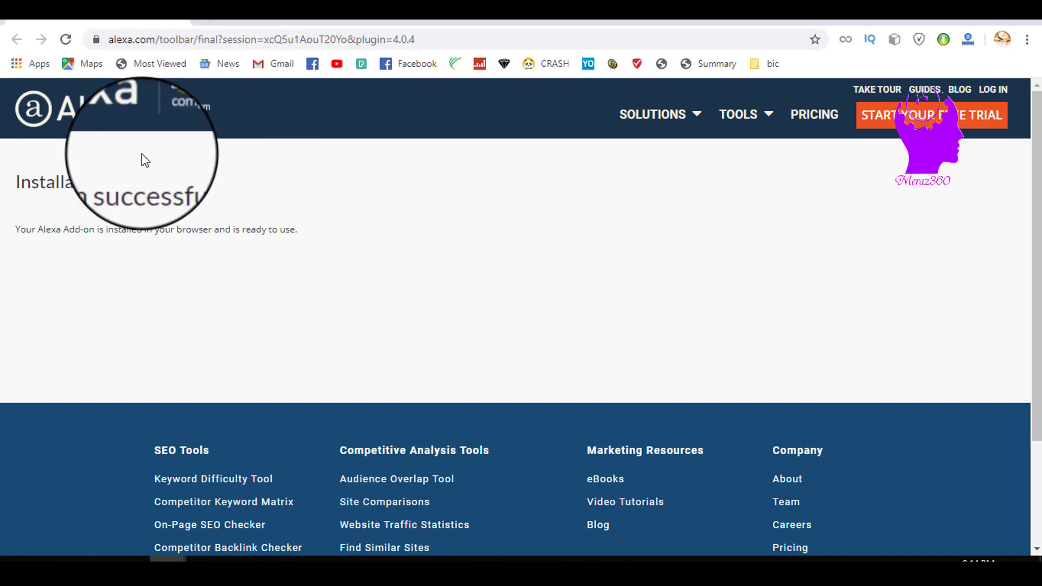
pyautogui.click(65, 22)
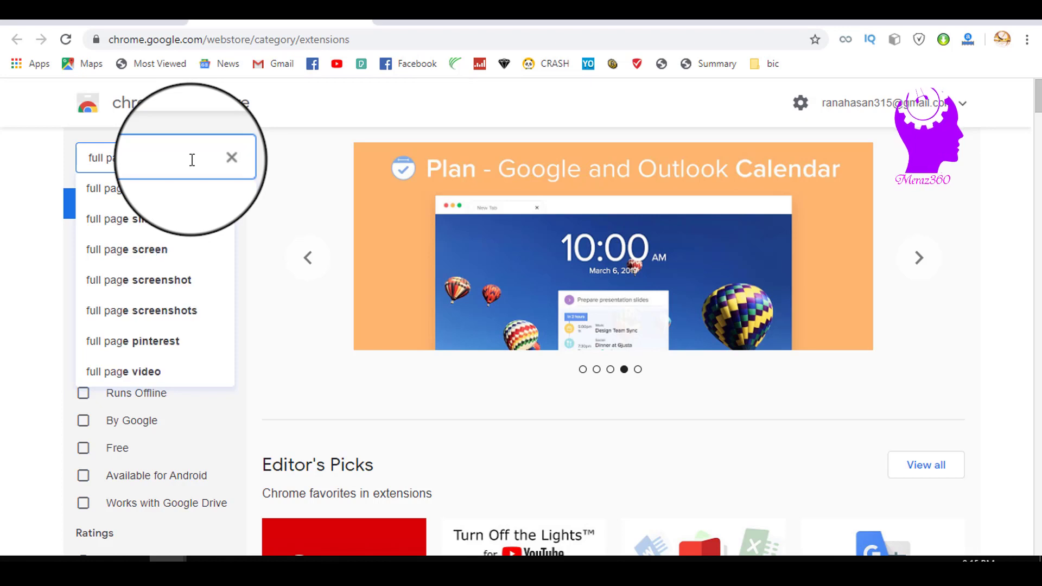
pyautogui.write('ereen')
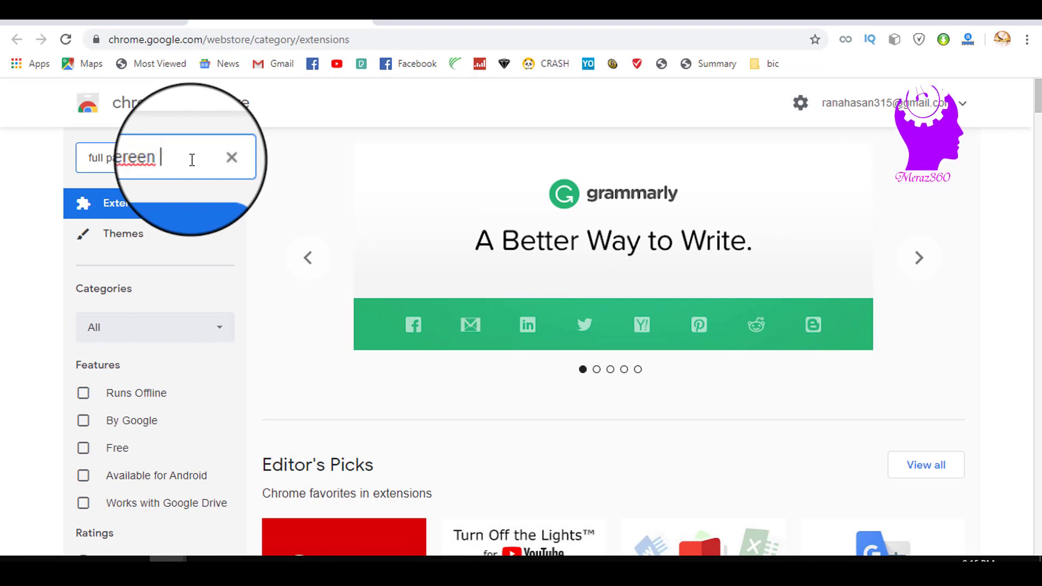
pyautogui.write('capture')
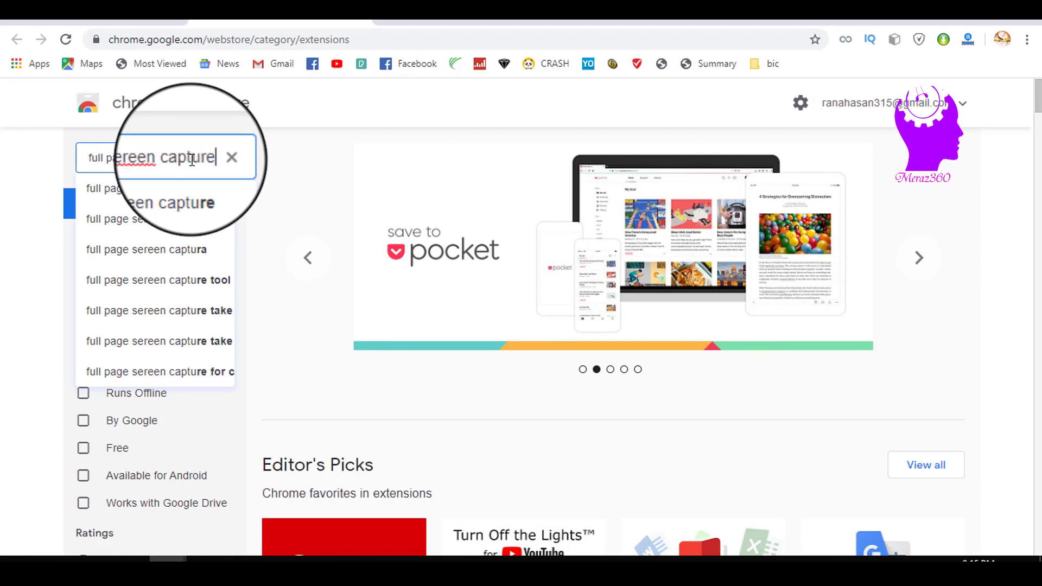
pyautogui.click(170, 190)
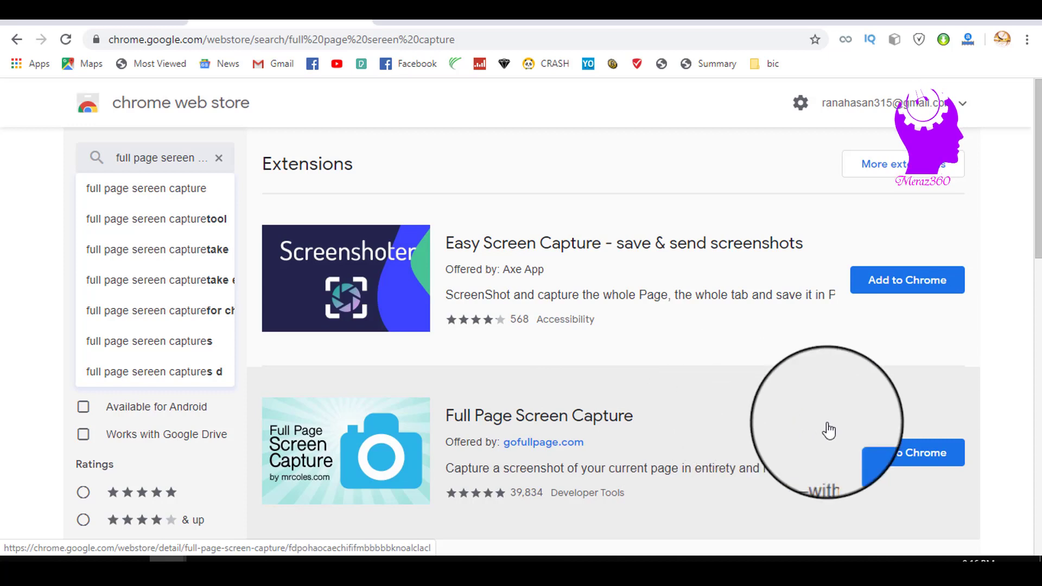
pyautogui.click(876, 468)
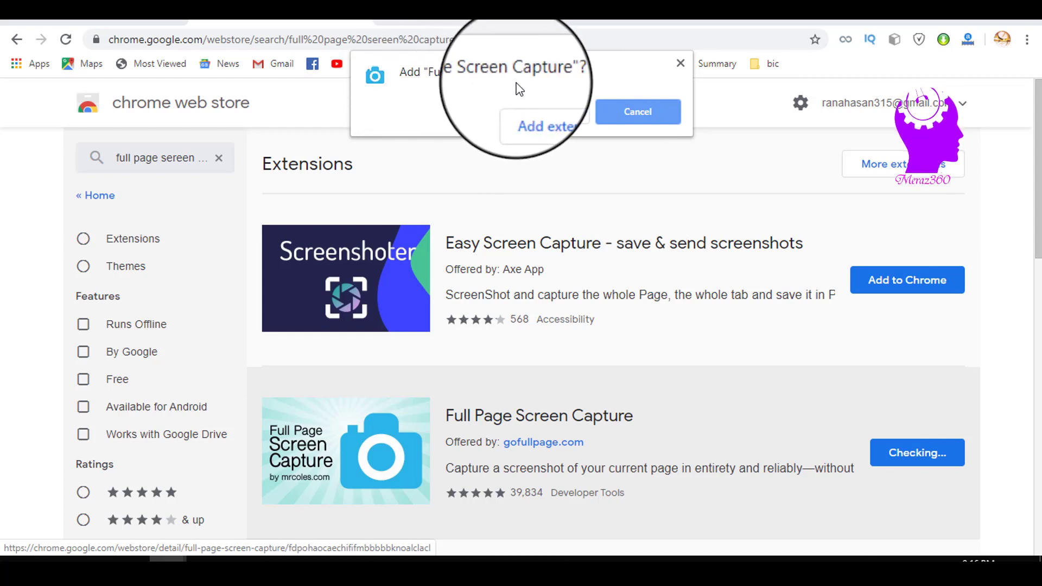
pyautogui.click(540, 112)
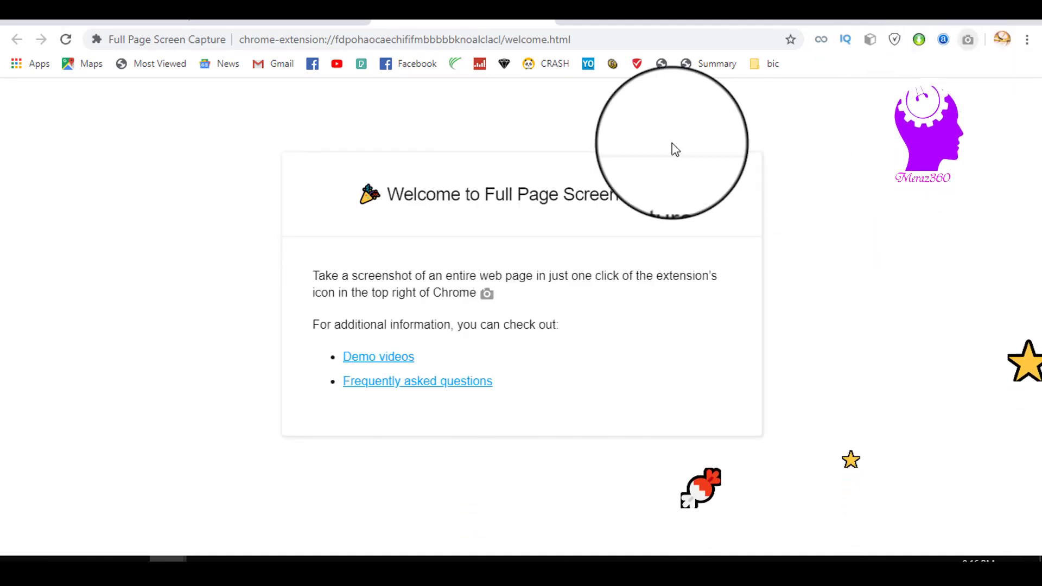
# Step: Capture the visible page area of the store's search results, save it to the Desktop as JPEG Screenshot_1 and show the desktop
pyautogui.click(287, 21)
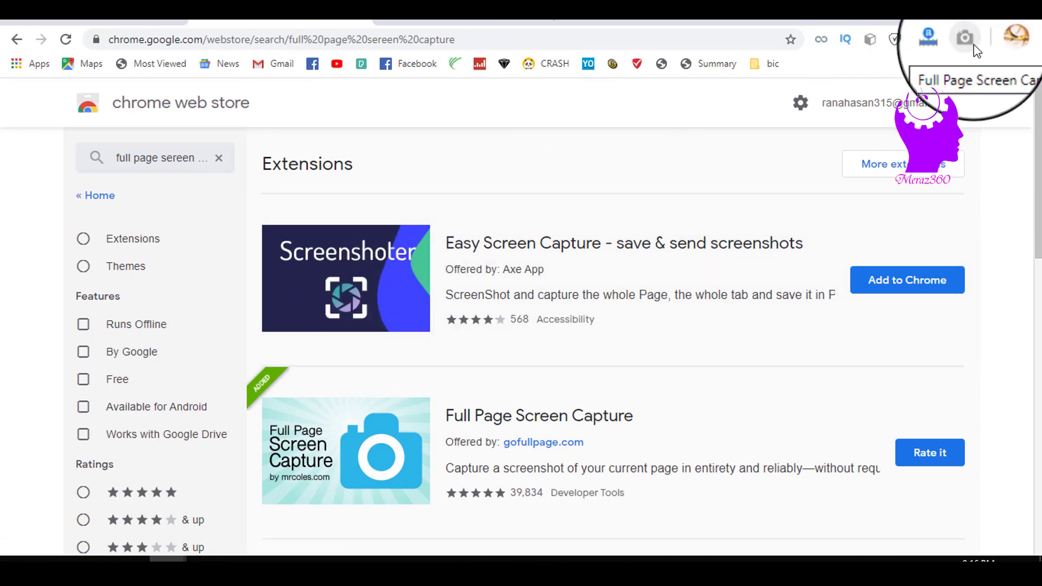
pyautogui.click(972, 44)
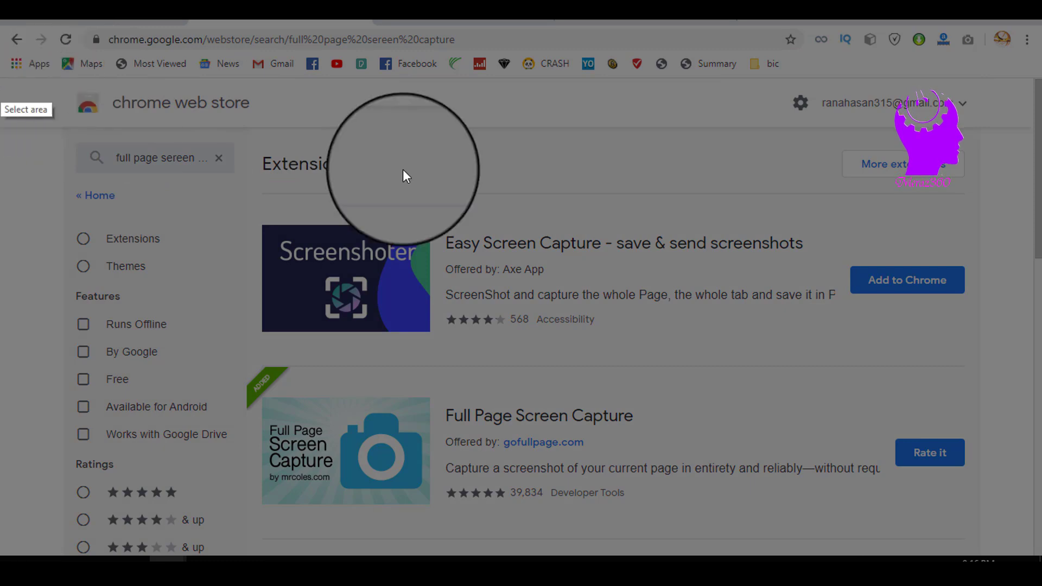
pyautogui.moveTo(2, 78); pyautogui.dragTo(1037, 558)
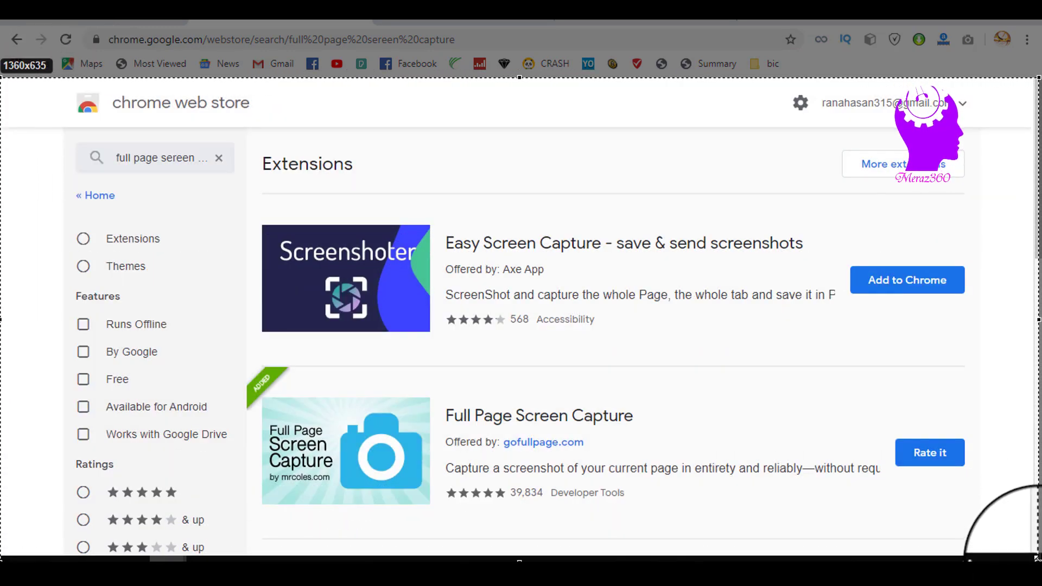
pyautogui.rightClick(810, 384)
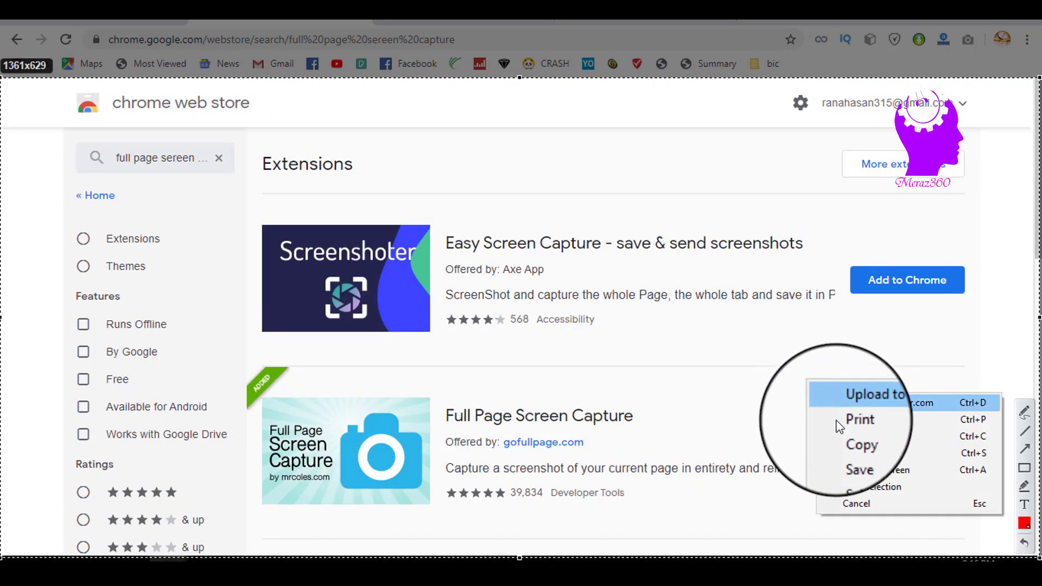
pyautogui.click(853, 455)
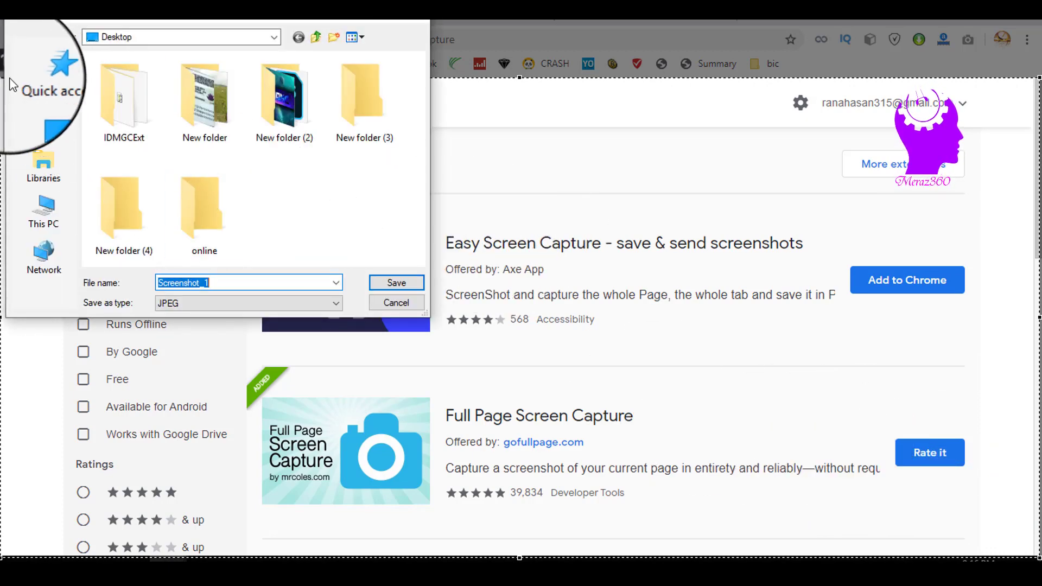
pyautogui.click(392, 283)
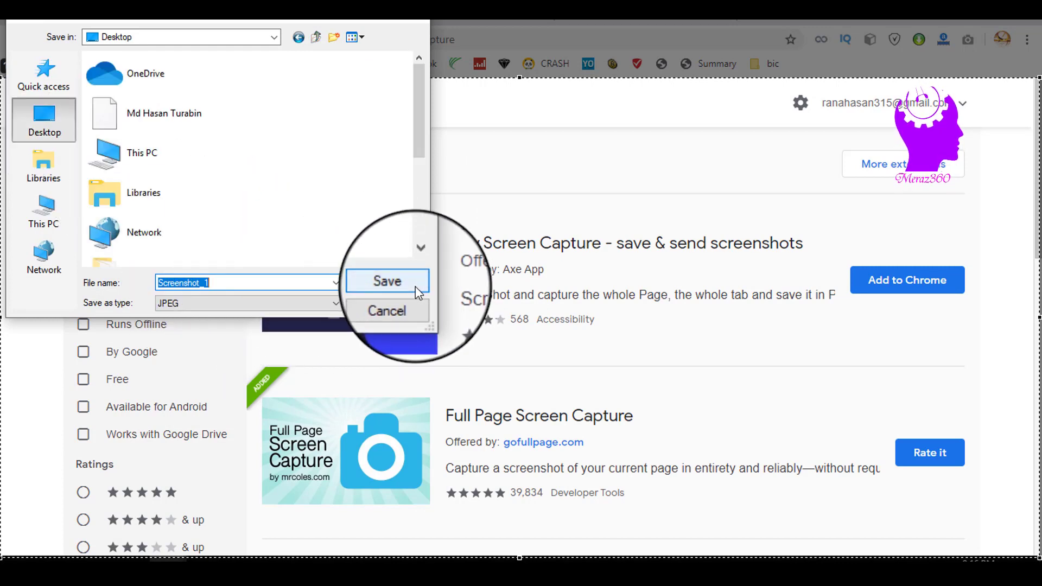
pyautogui.click(416, 287)
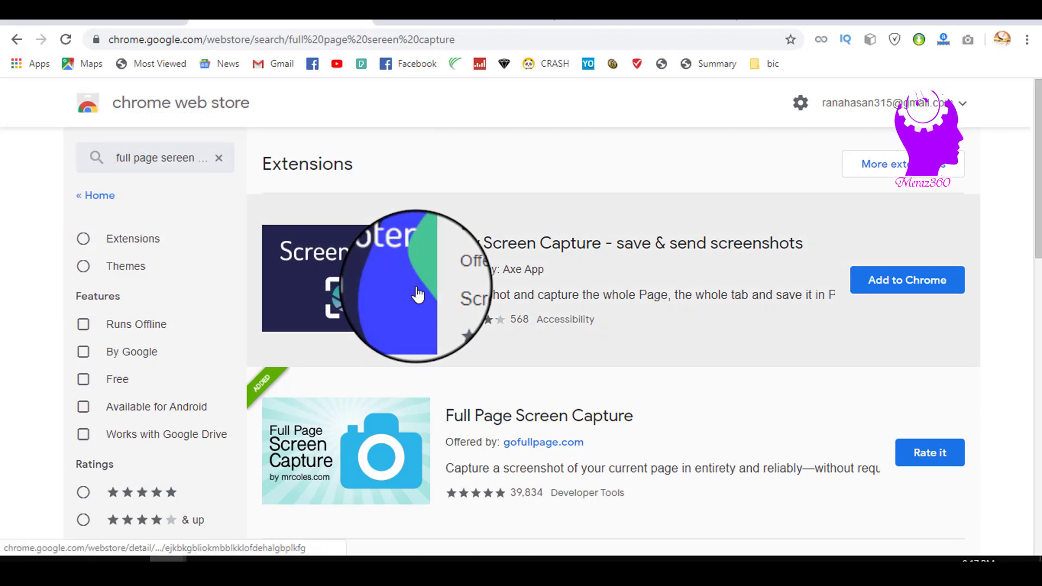
pyautogui.click(957, 10)
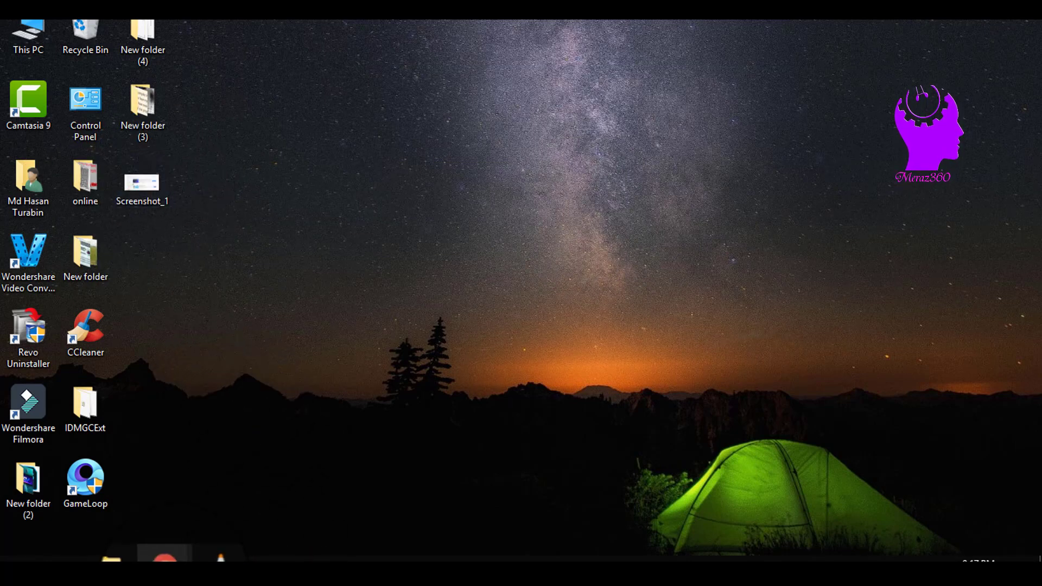
# Step: Return to the Chrome Web Store window, go back to the main extensions page and open that page in a new tab
pyautogui.moveTo(165, 557)
pyautogui.click(236, 498)
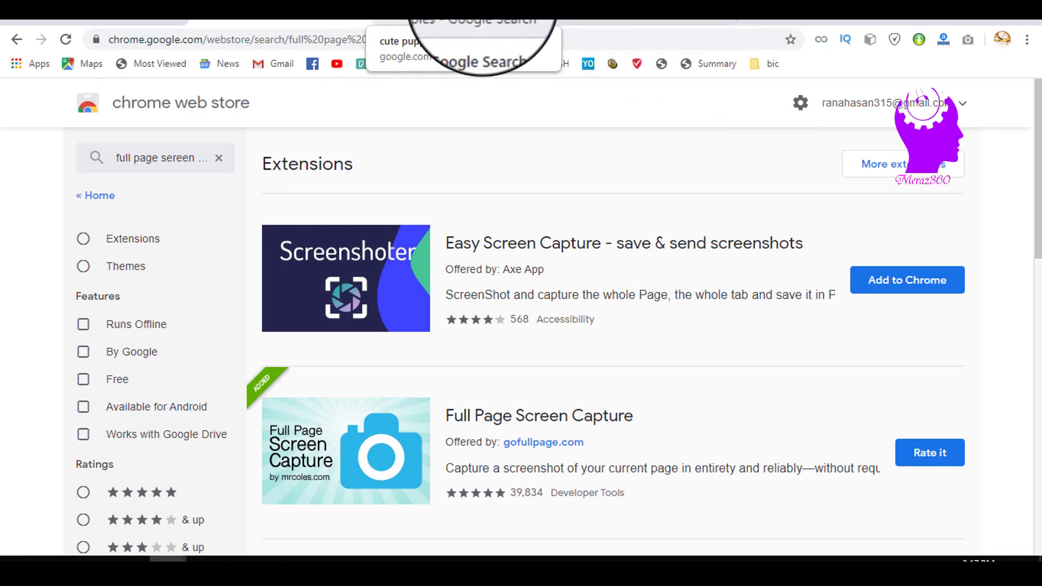
pyautogui.click(434, 23)
pyautogui.click(548, 24)
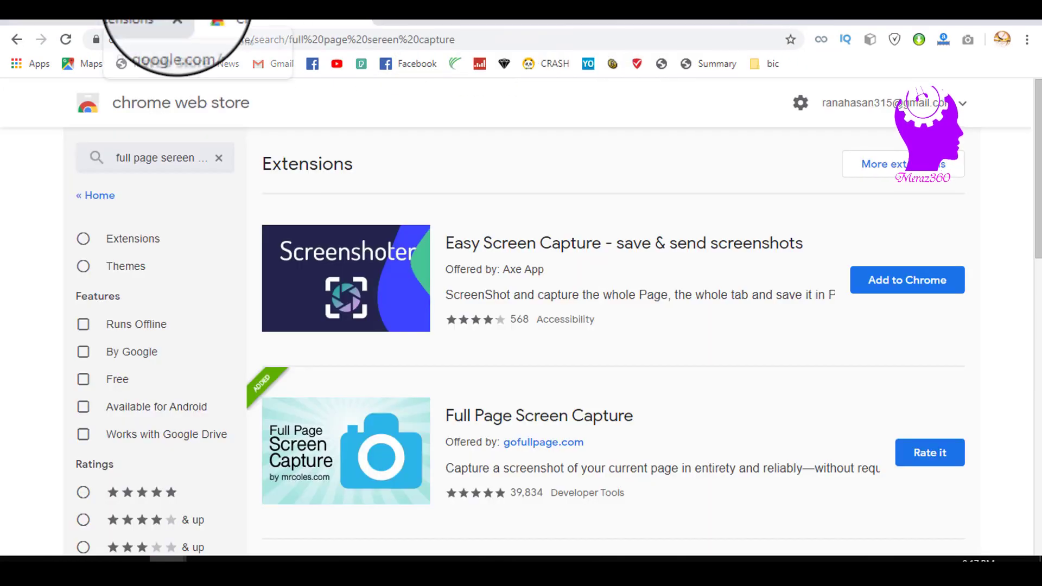
pyautogui.click(17, 39)
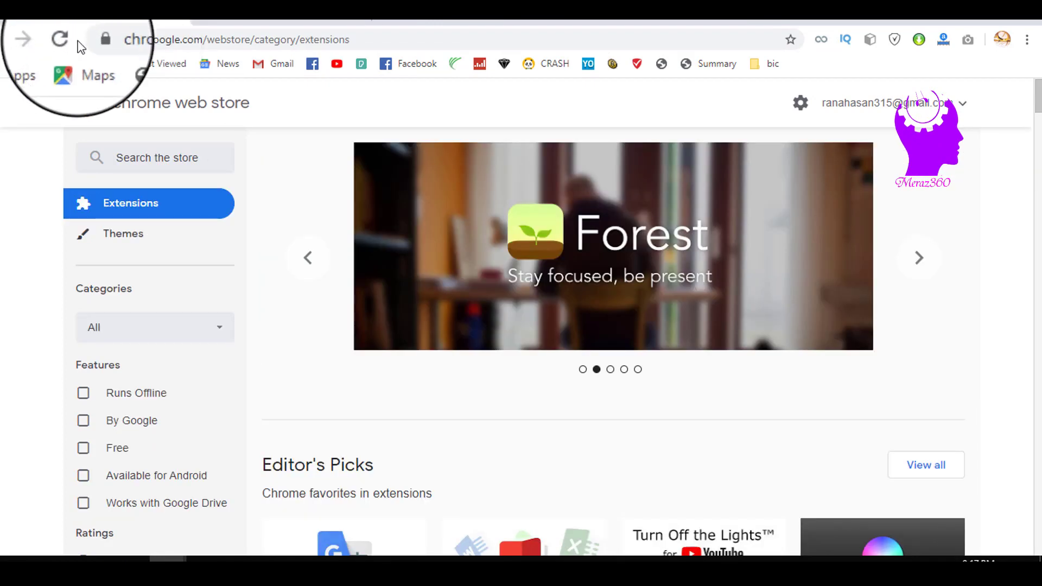
pyautogui.rightClick(173, 111)
pyautogui.press('Escape')
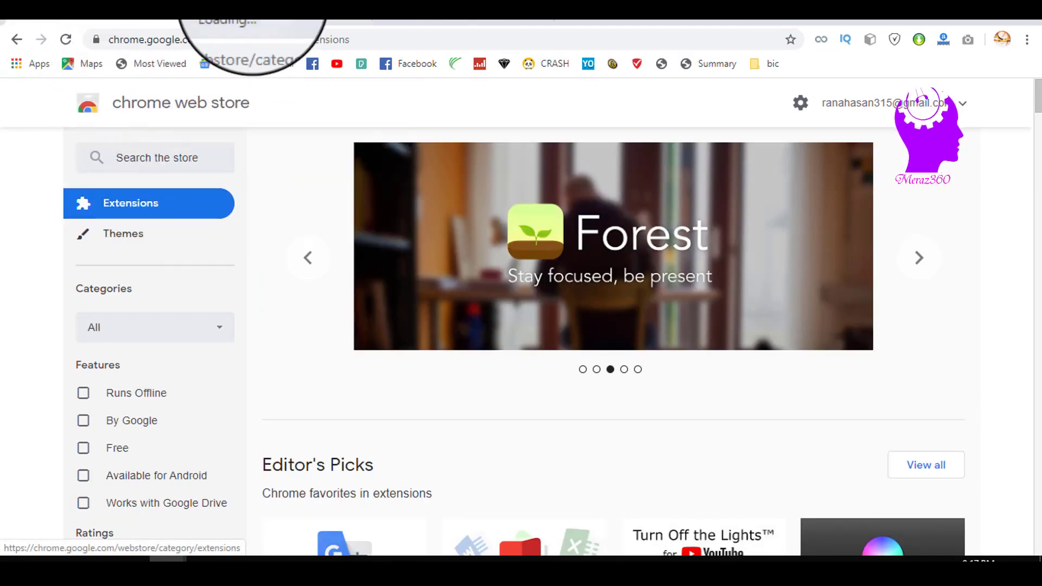
pyautogui.hotkey('alt', 'Right')
pyautogui.click(545, 20)
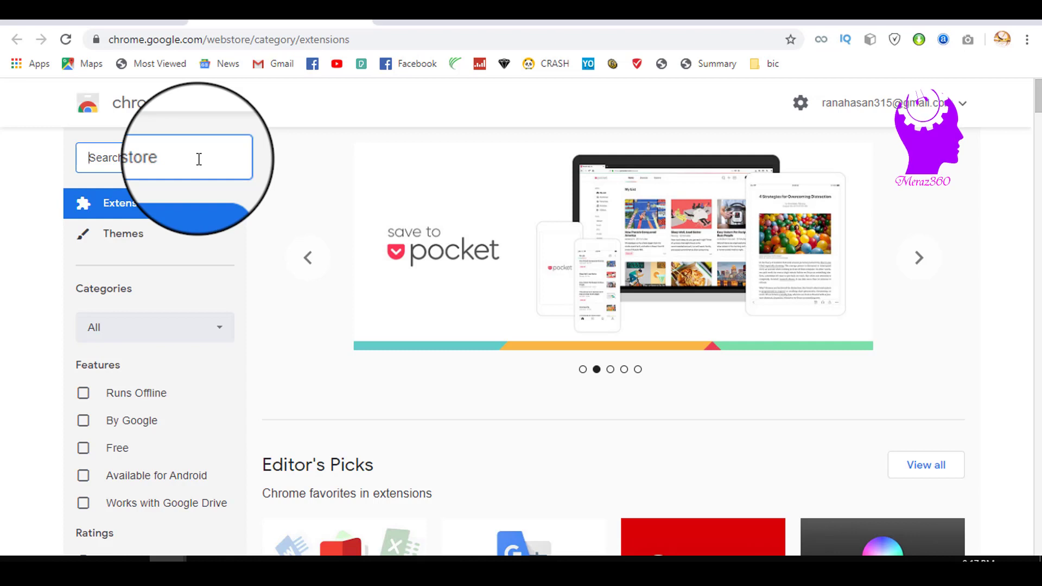
# Step: Search the store for "adblock" and add the AdBlock — best ad blocker extension to Chrome
pyautogui.write('db')
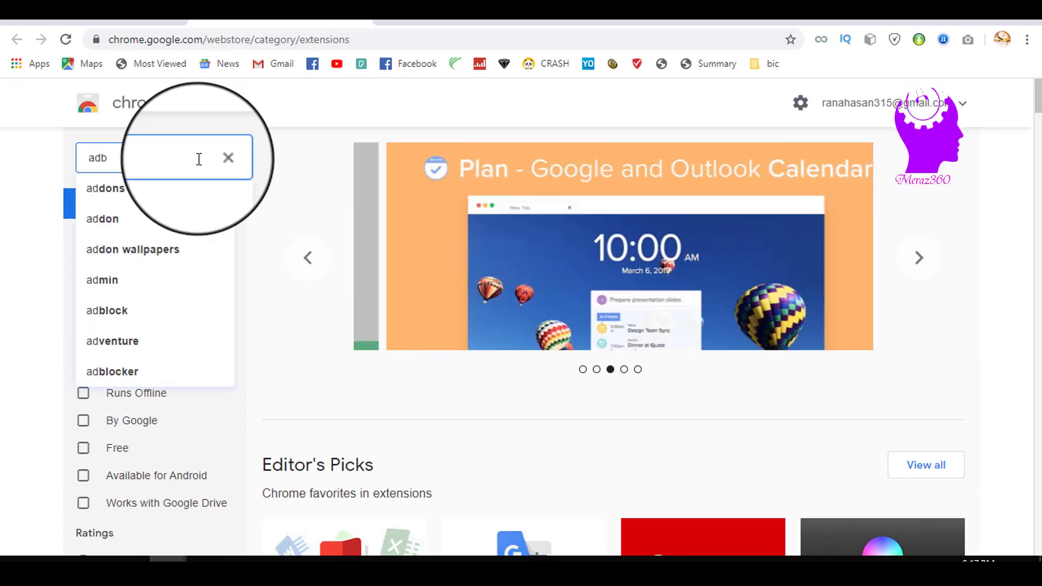
pyautogui.write('loc')
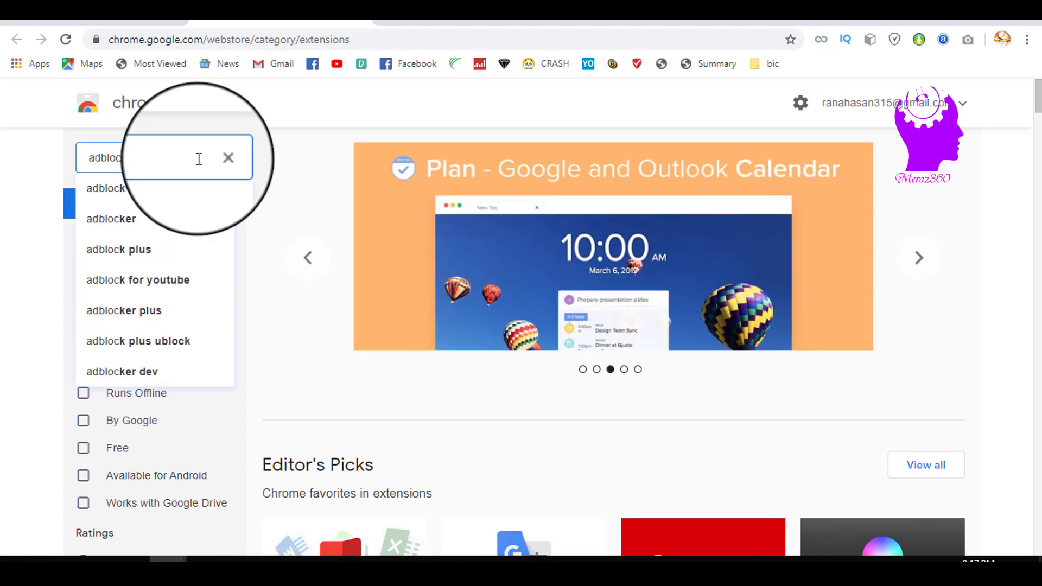
pyautogui.write('k')
pyautogui.press('Return')
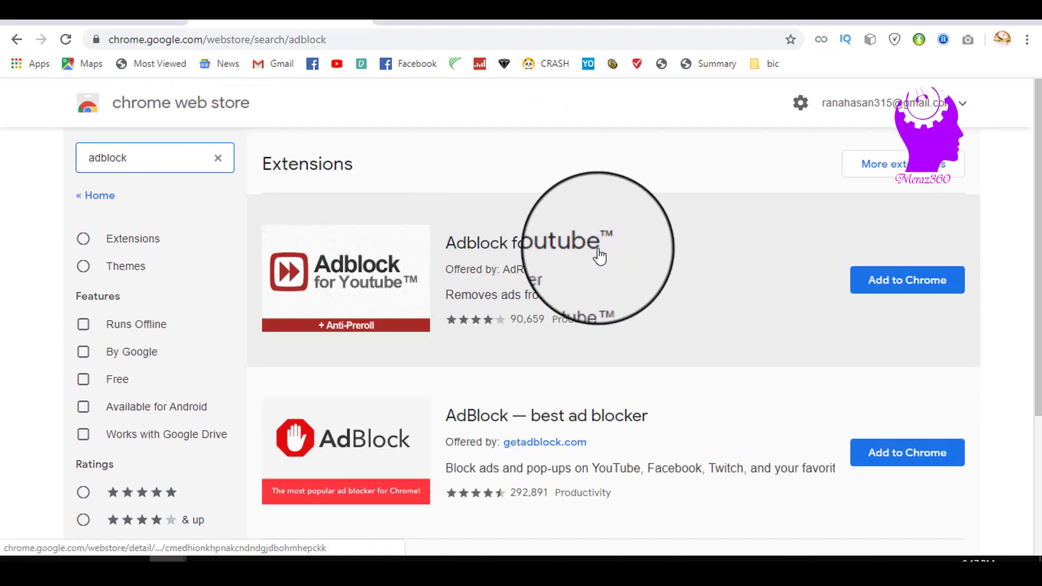
pyautogui.scroll(-1, 581, 309)
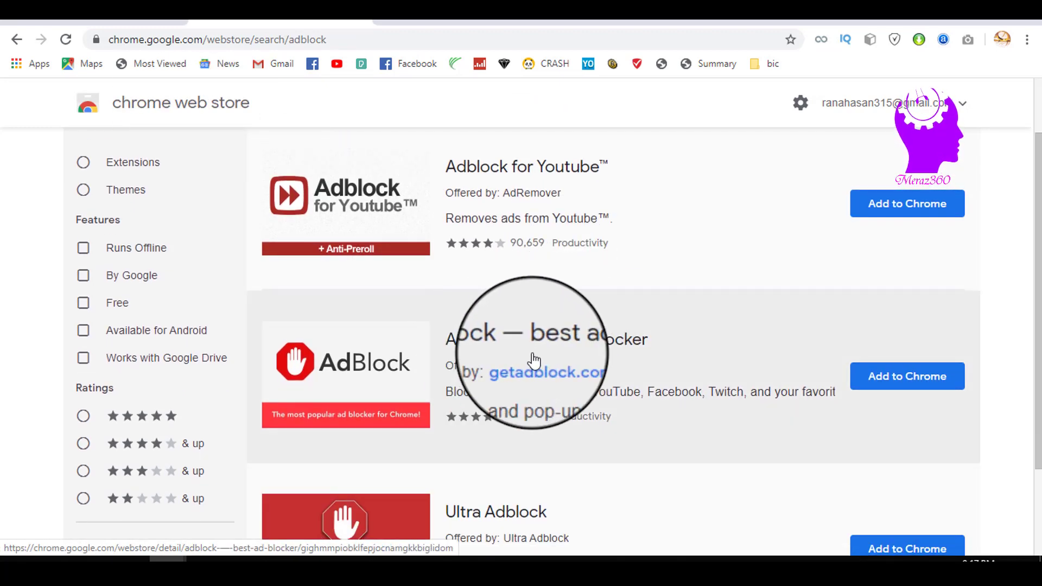
pyautogui.scroll(-2, 644, 344)
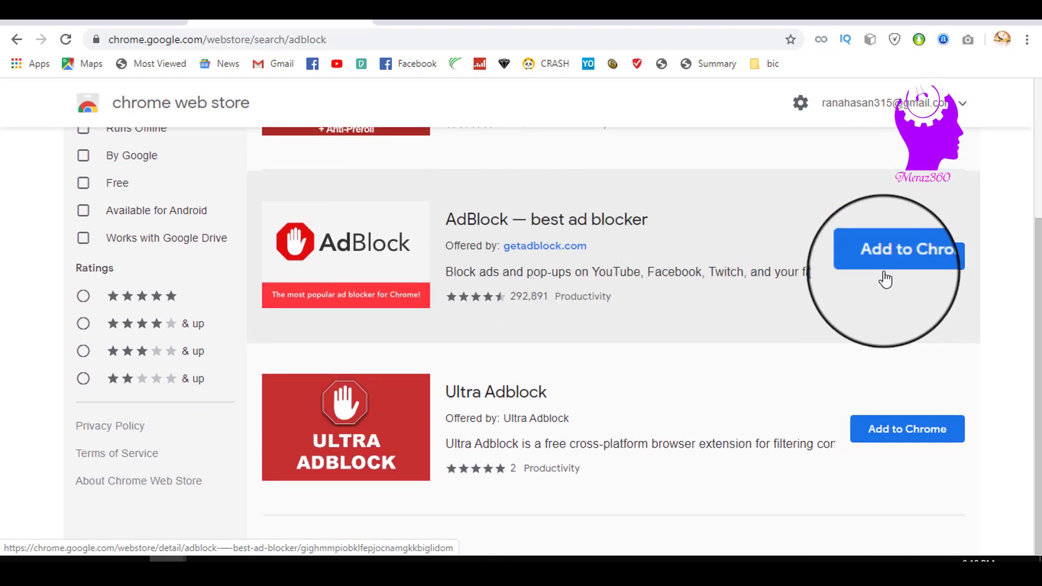
pyautogui.click(886, 262)
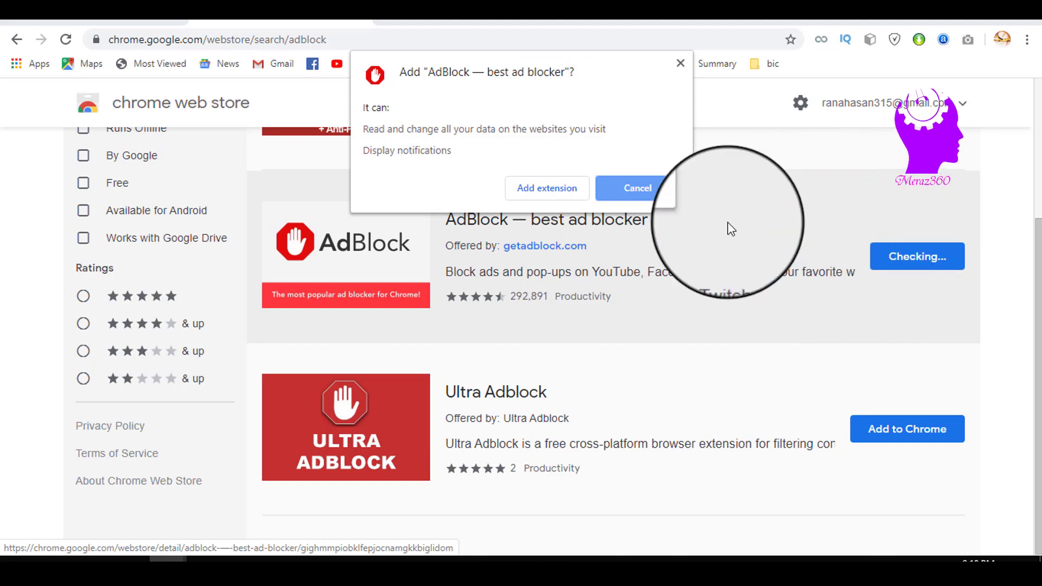
pyautogui.click(542, 187)
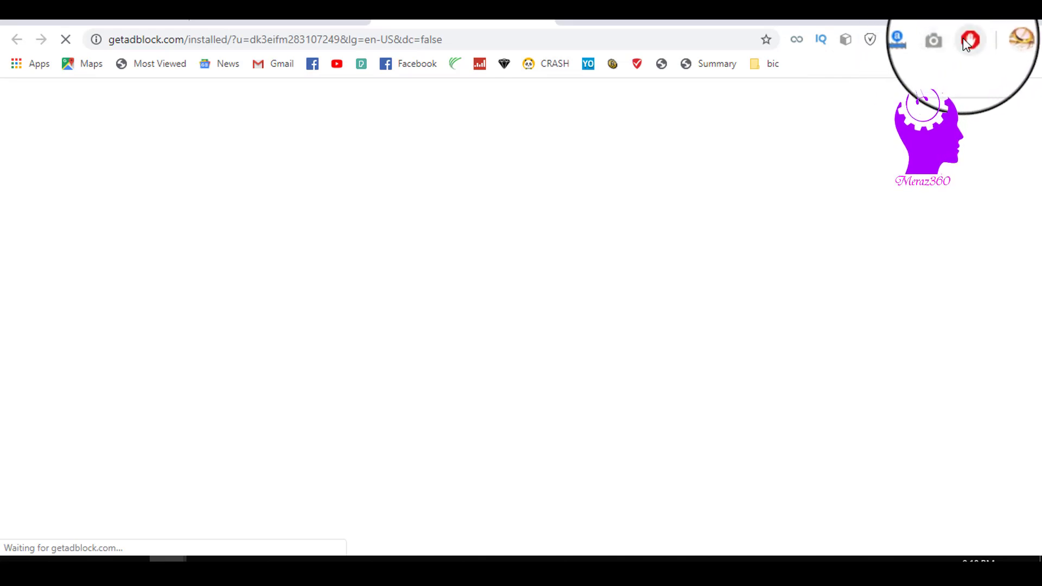
# Step: Open the newly added AdBlock extension's popup to look at its options
pyautogui.click(964, 40)
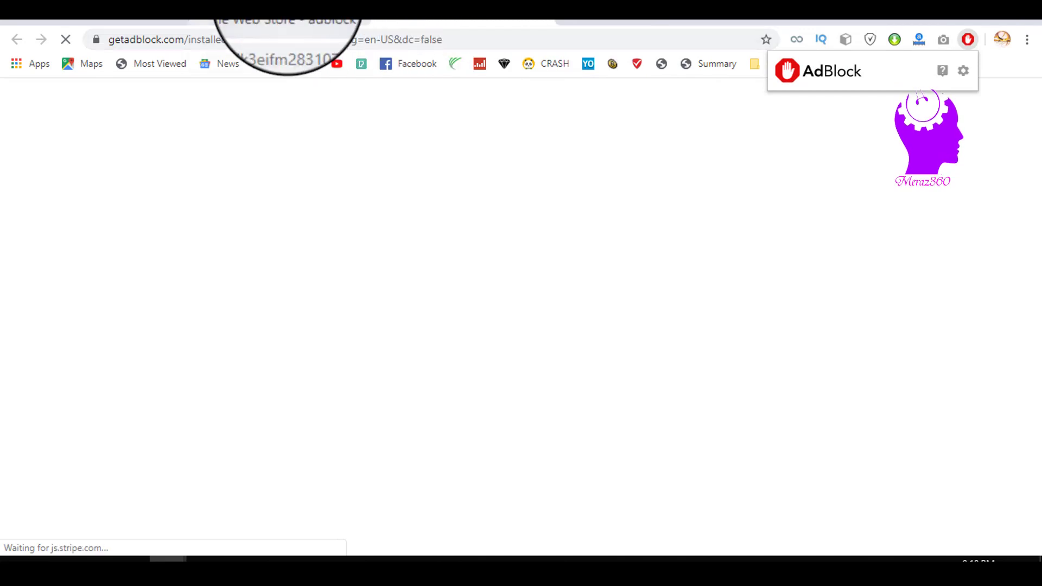
pyautogui.click(287, 21)
pyautogui.click(428, 22)
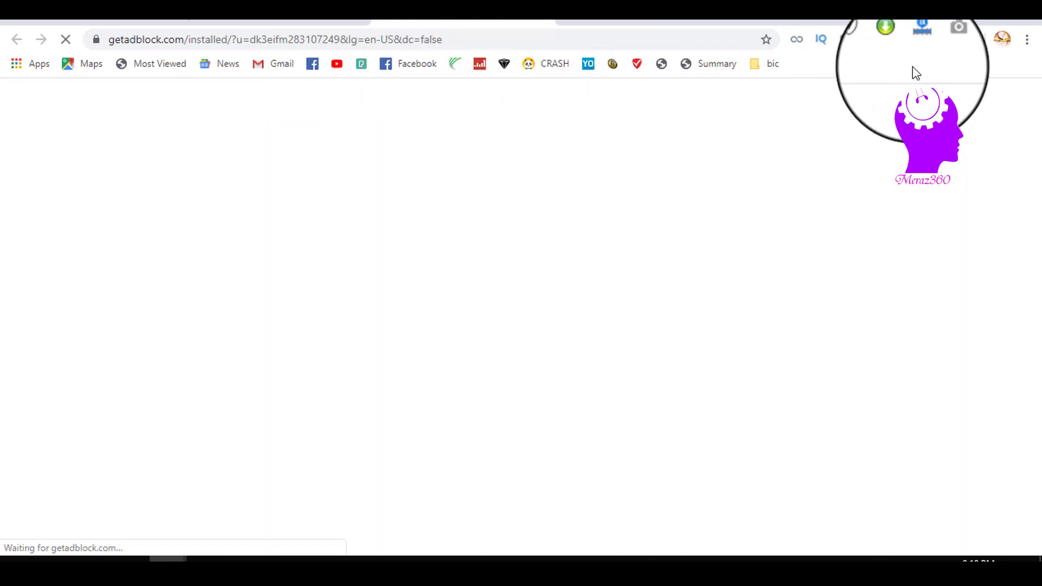
pyautogui.click(968, 40)
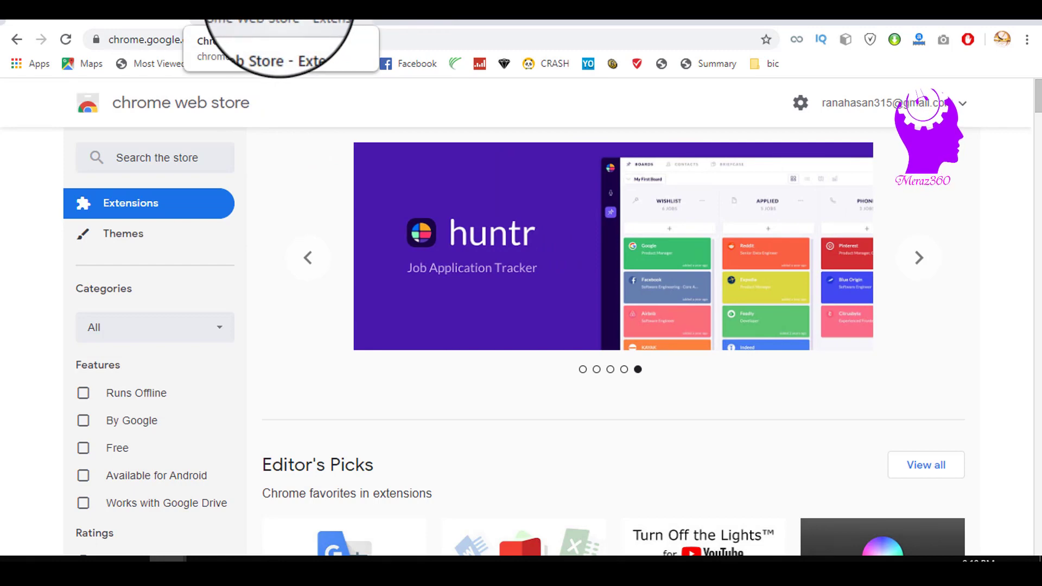
# Step: From the store's extensions page, search for "setup vpn" and add the SetupVPN - Lifetime Free VPN extension to Chrome
pyautogui.click(279, 5)
pyautogui.click(145, 157)
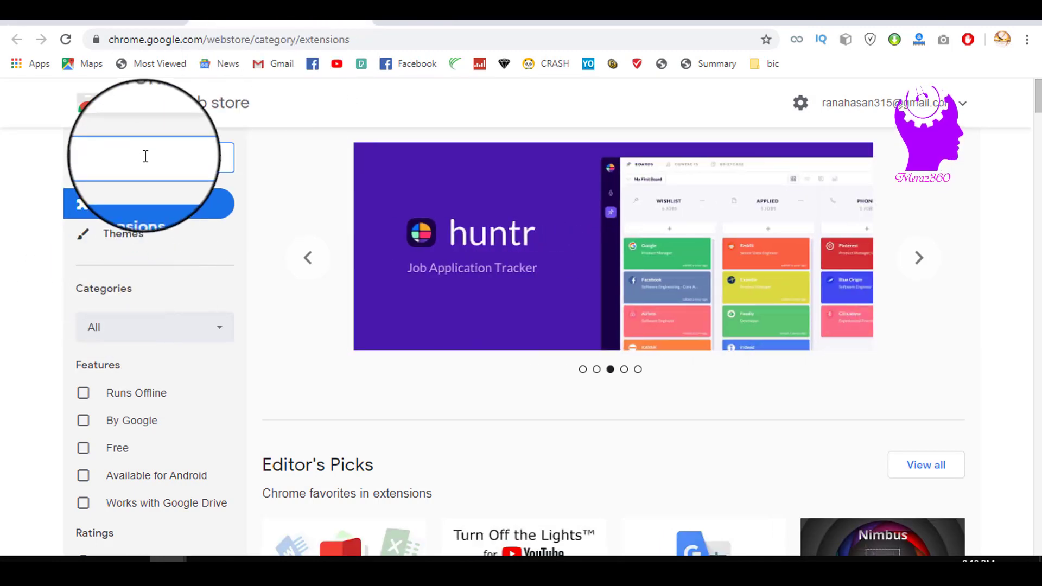
pyautogui.write('set')
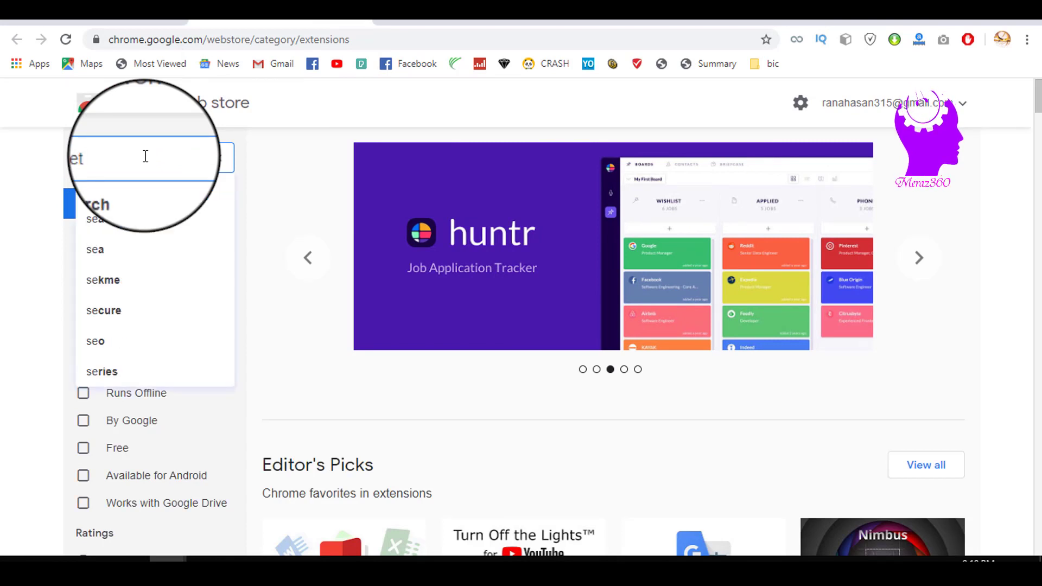
pyautogui.write('up')
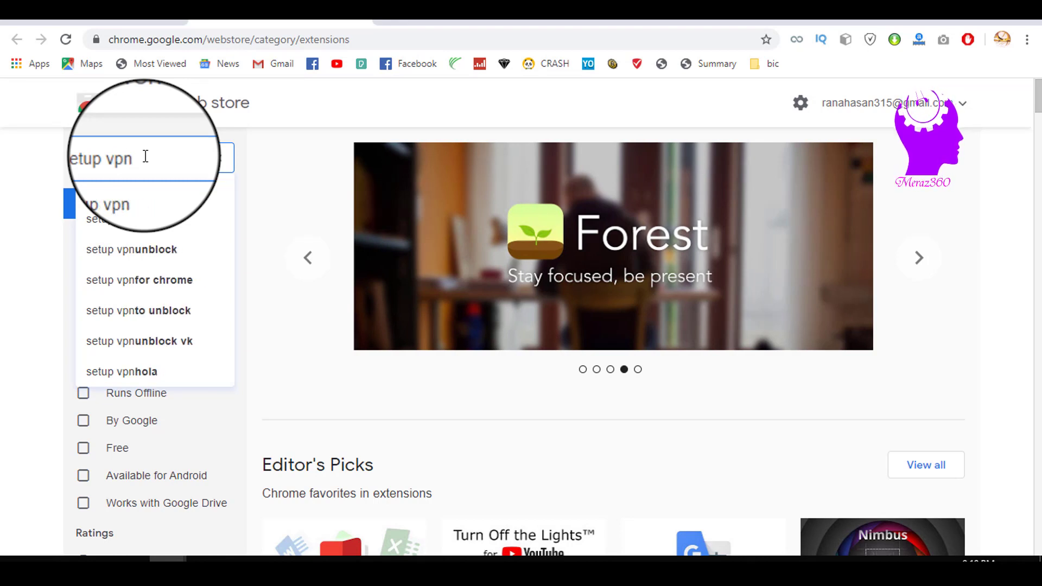
pyautogui.write('vpn')
pyautogui.press('Return')
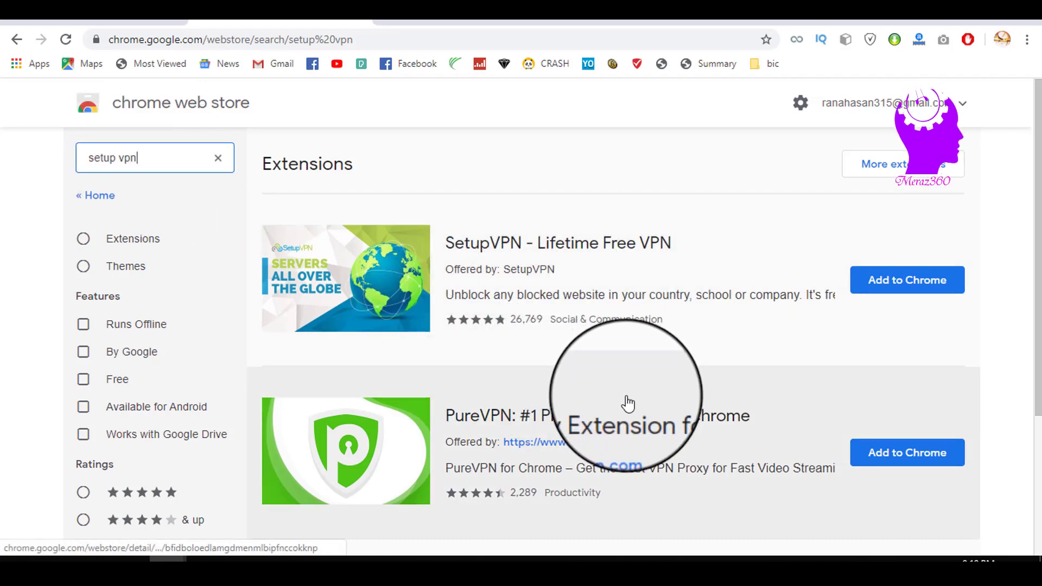
pyautogui.scroll(-3, 624, 402)
pyautogui.scroll(-1, 626, 404)
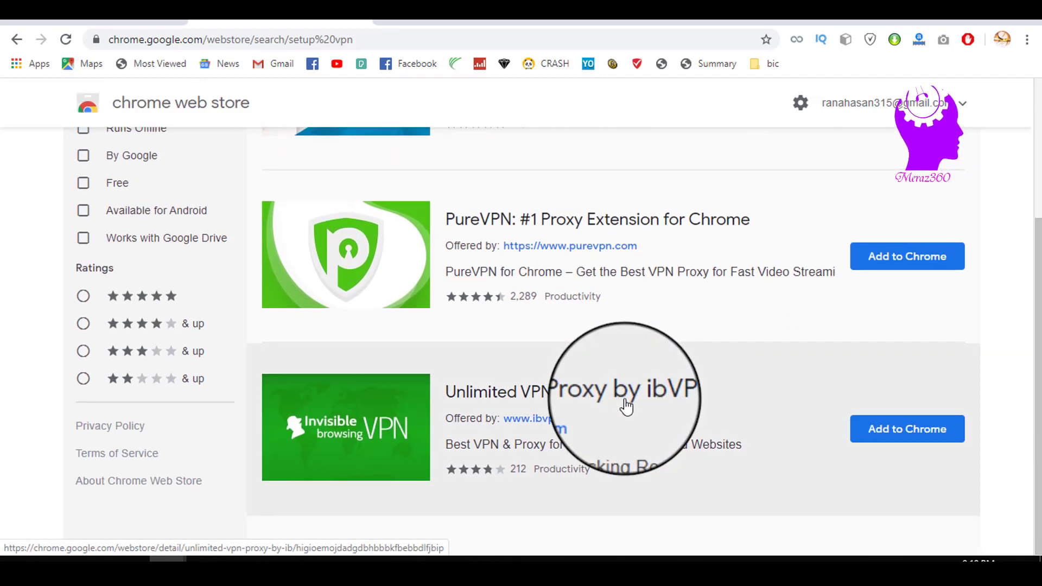
pyautogui.scroll(4, 626, 406)
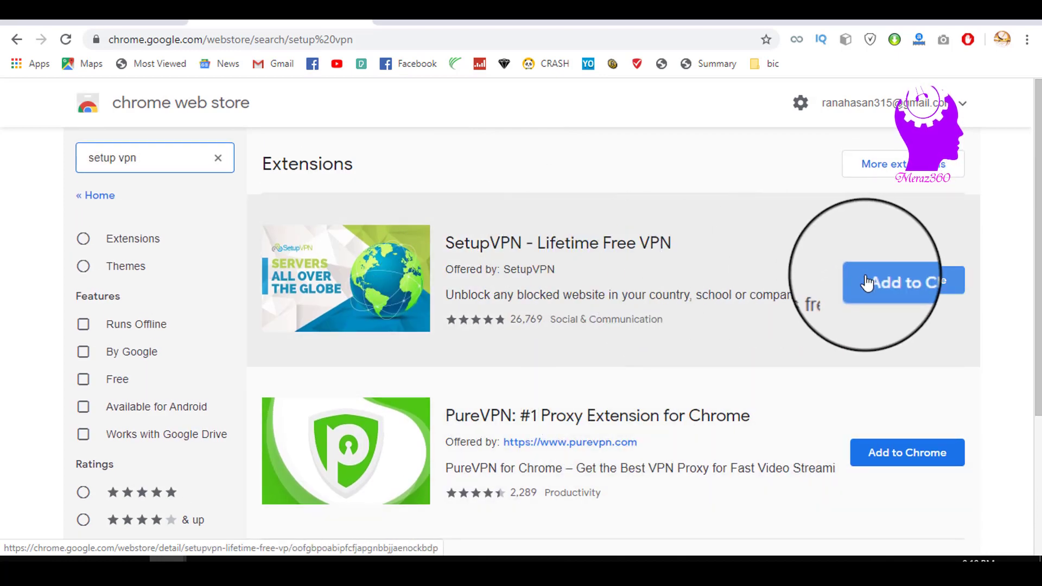
pyautogui.click(872, 285)
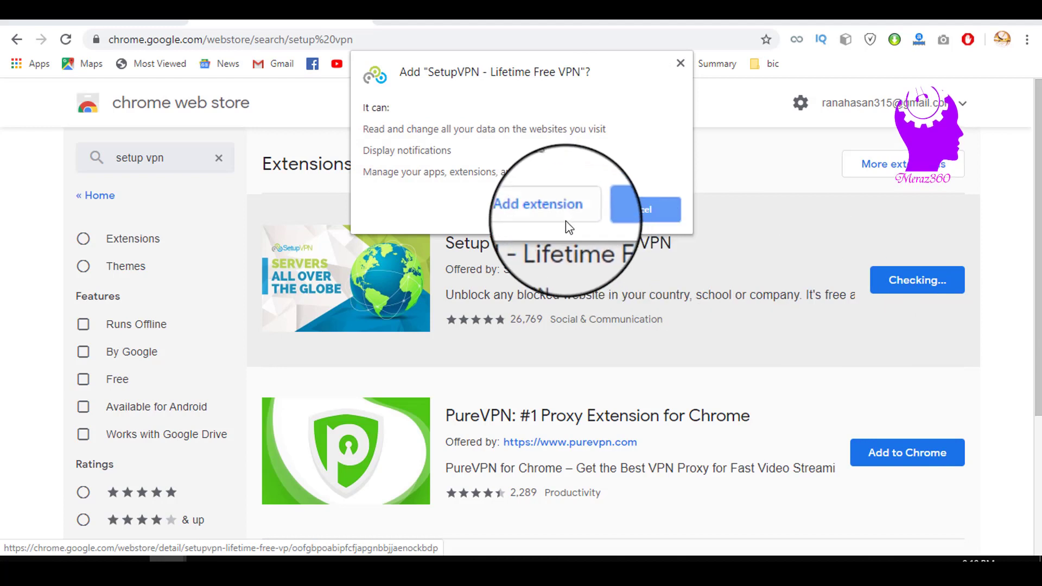
pyautogui.click(547, 209)
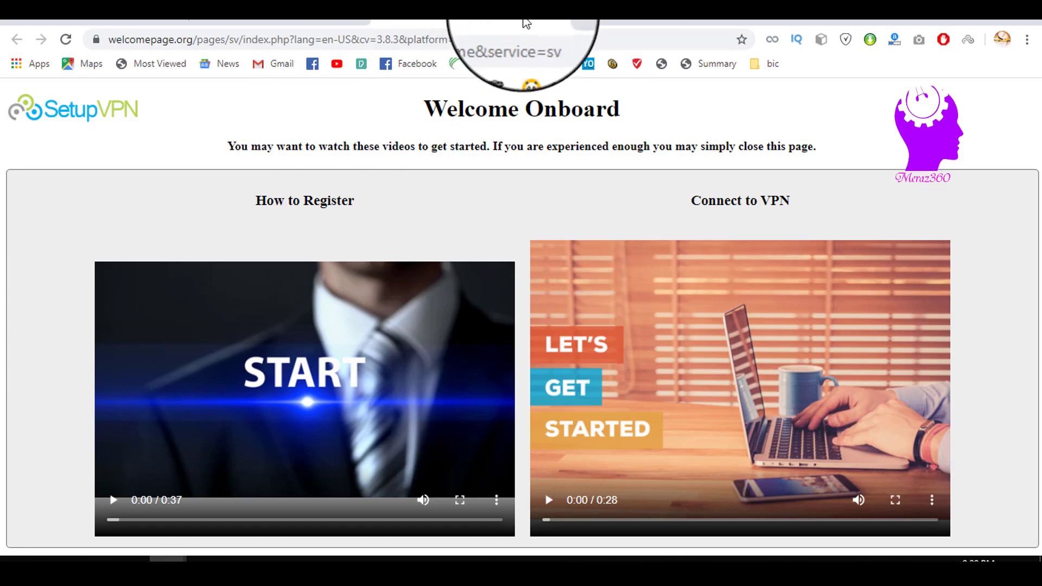
# Step: In a new tab, open the SetupVPN extension and choose English as its language, then return to the store's extensions page
pyautogui.click(541, 23)
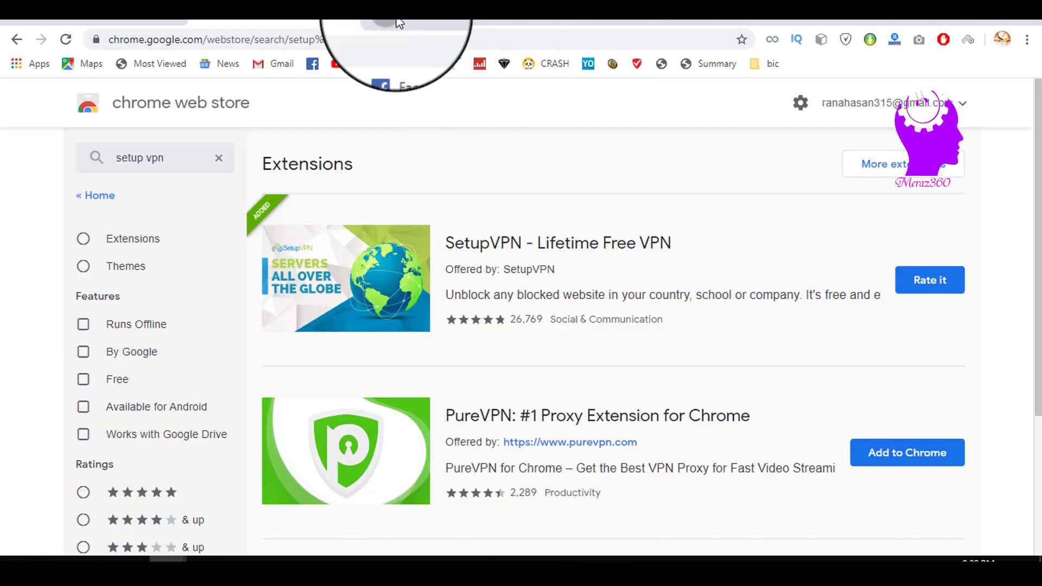
pyautogui.click(396, 23)
pyautogui.click(968, 41)
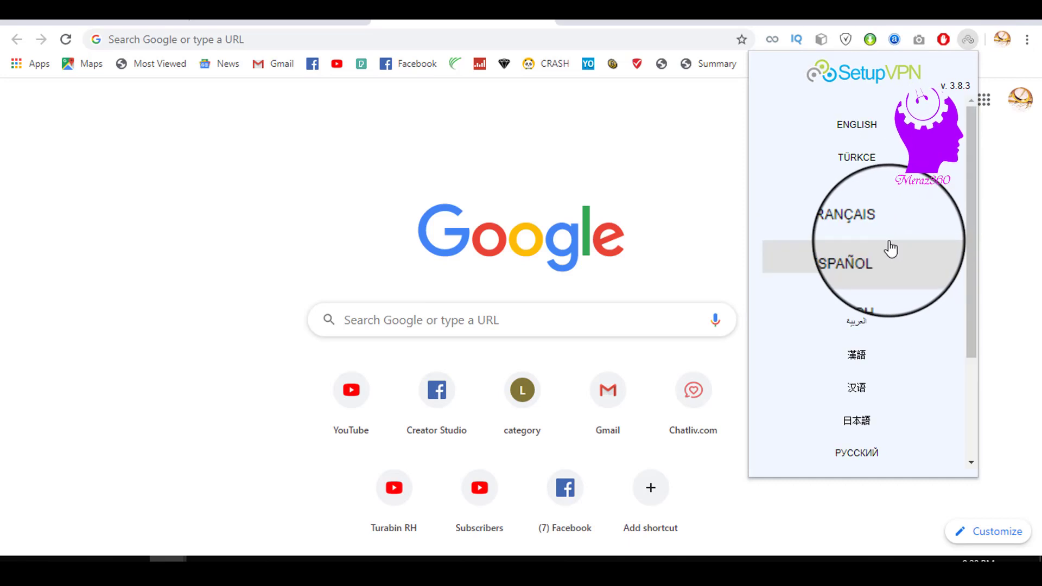
pyautogui.click(856, 135)
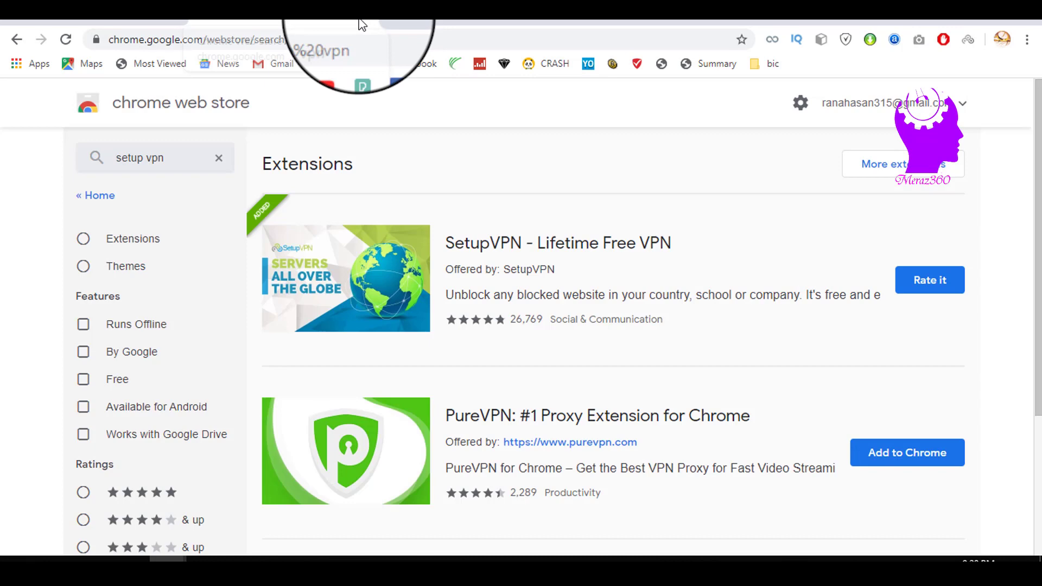
pyautogui.click(140, 23)
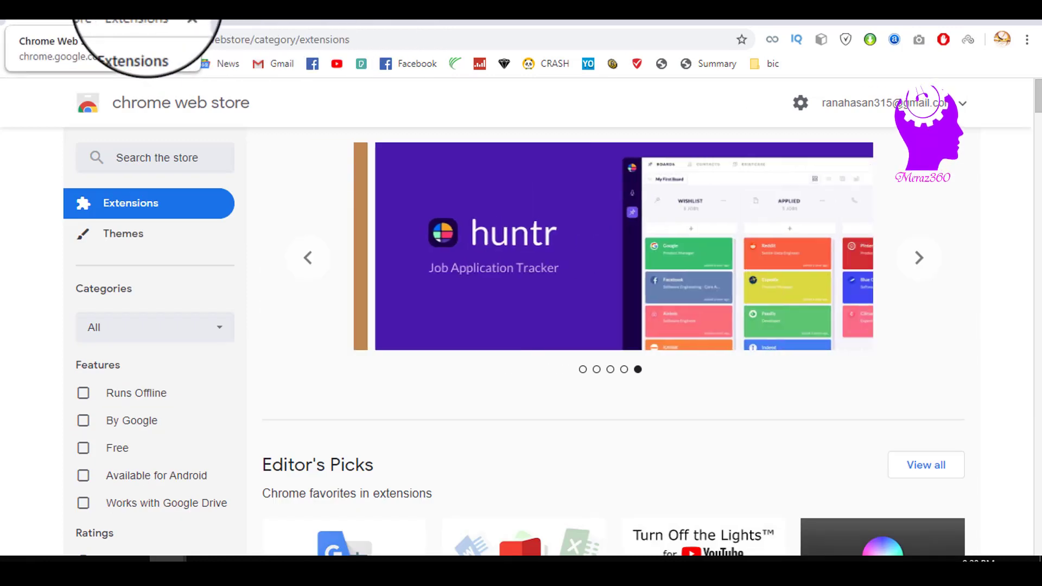
# Step: Open another copy of the store's extensions page in a new tab and switch to it
pyautogui.rightClick(178, 110)
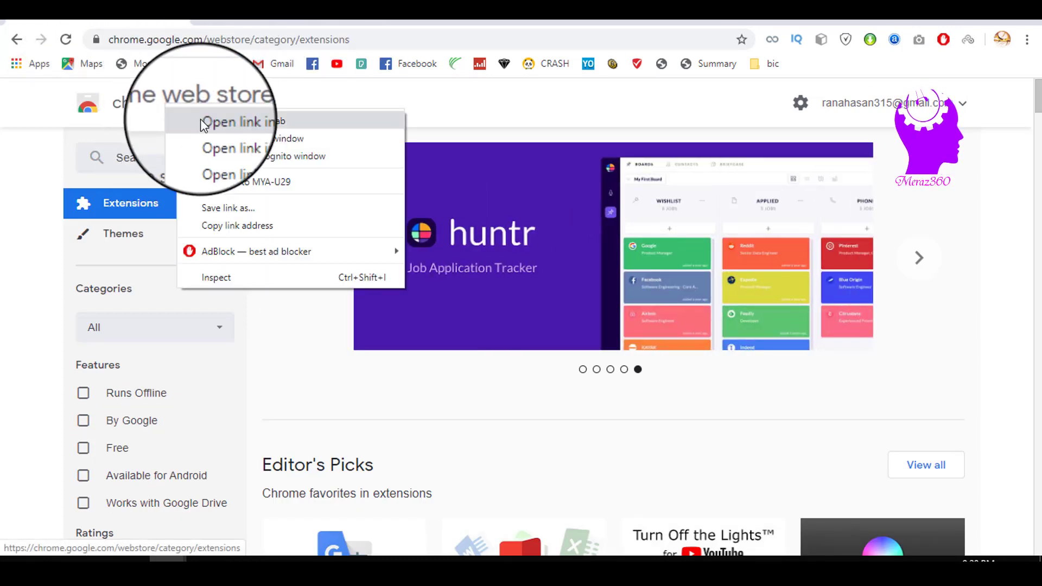
pyautogui.click(200, 119)
pyautogui.click(256, 5)
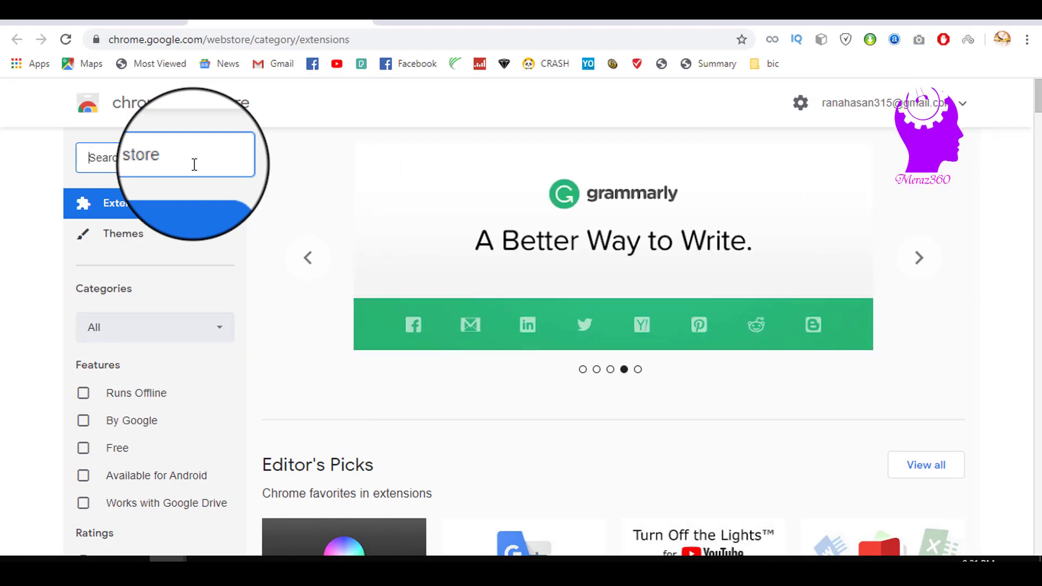
# Step: Search the store using the suggested query "grammrly for chrome"
pyautogui.write('g')
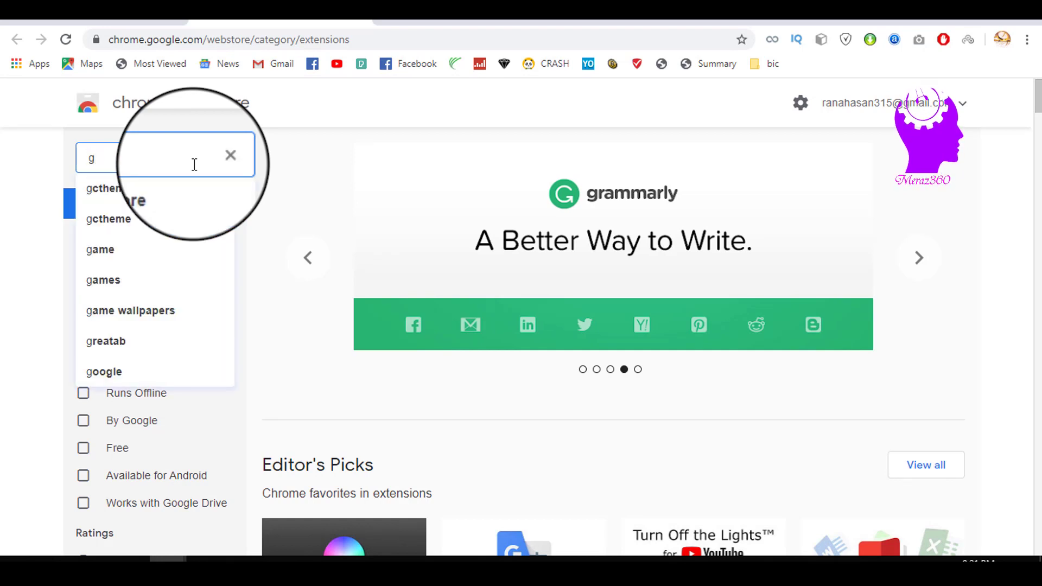
pyautogui.write('ramm')
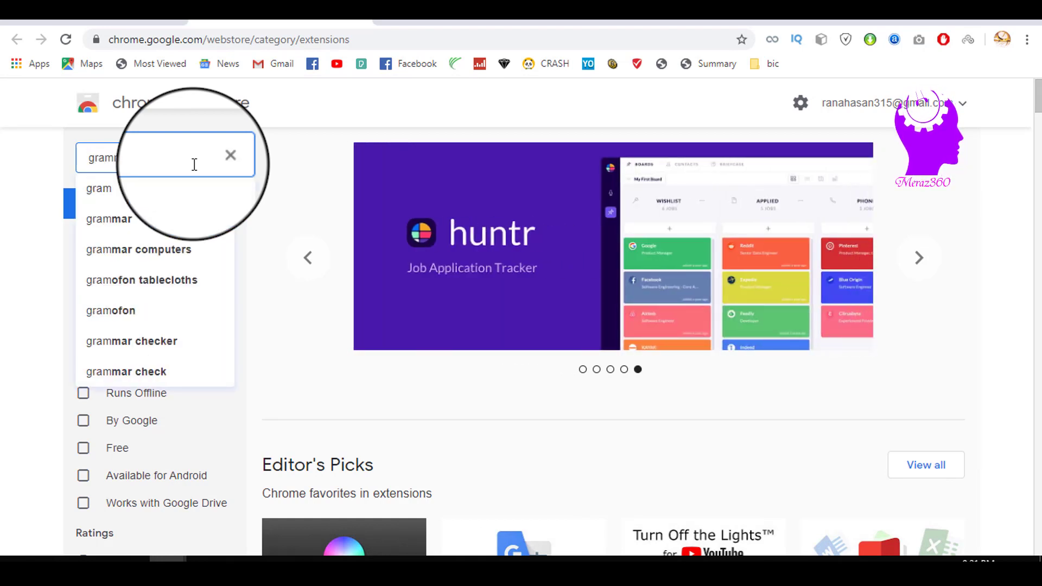
pyautogui.press('Return')
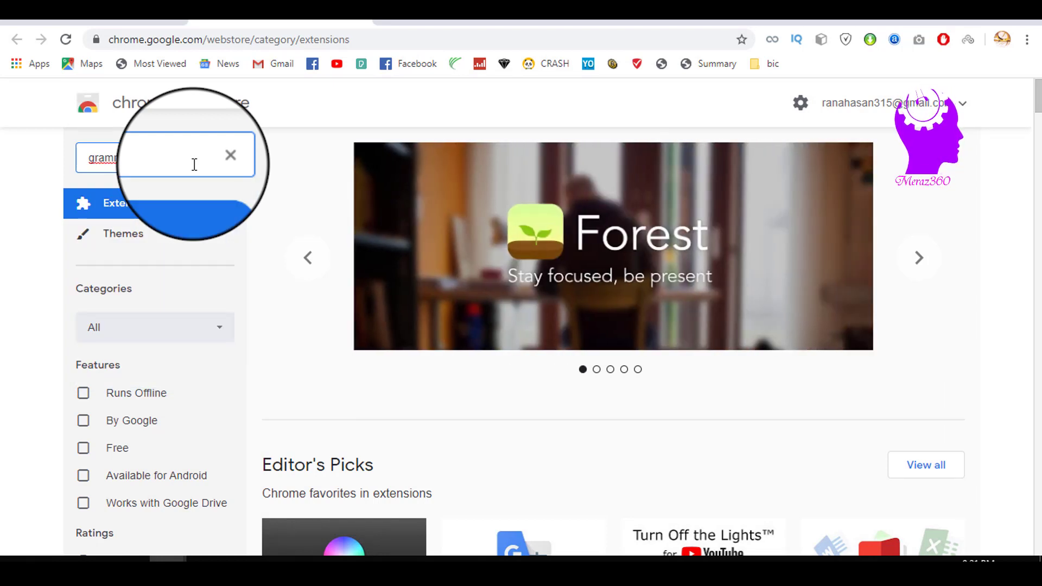
pyautogui.write('mmr')
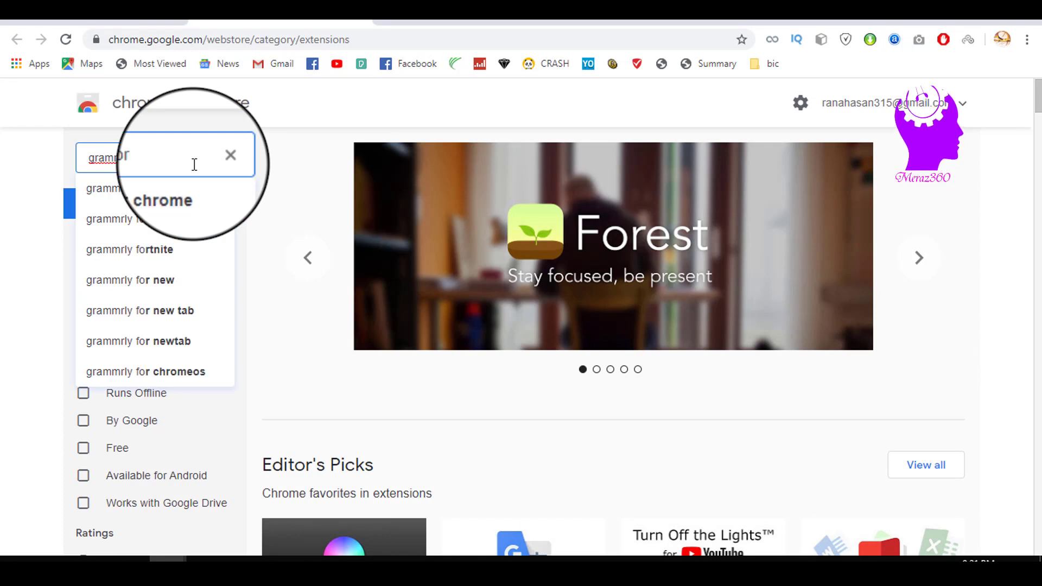
pyautogui.write('ly for')
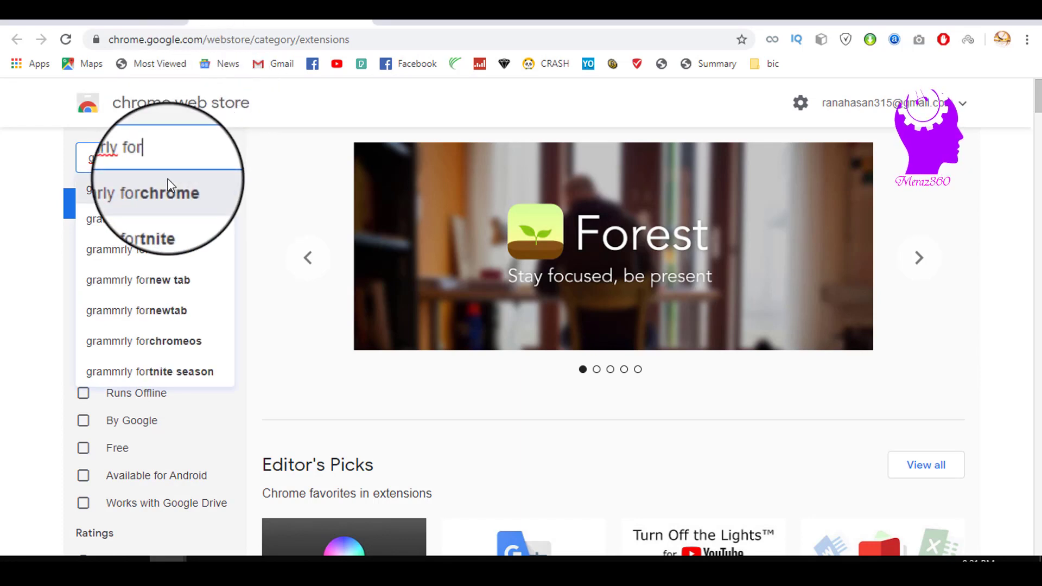
pyautogui.click(162, 194)
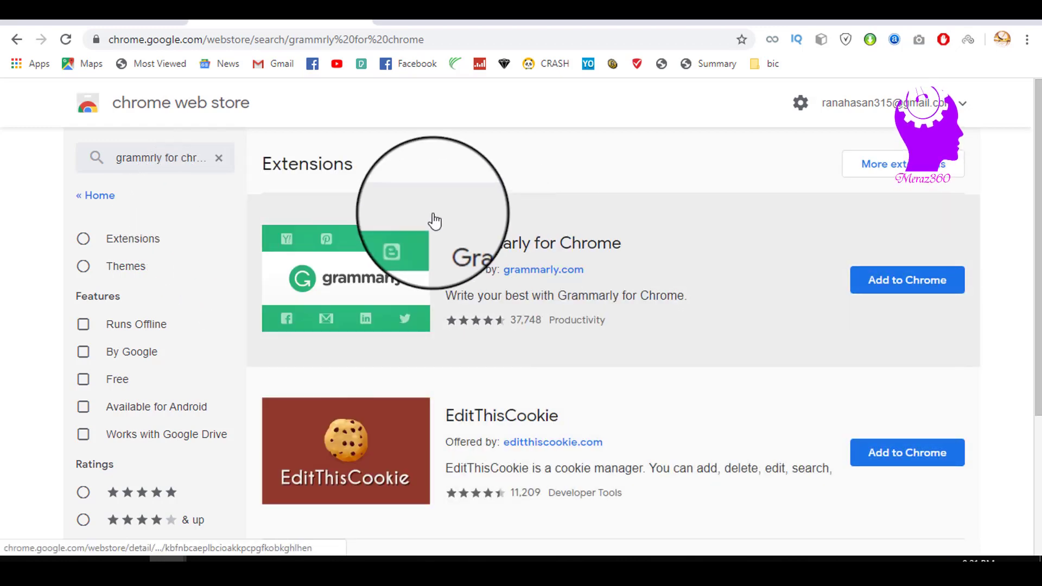
# Step: Add the Grammarly for Chrome extension to Chrome and look over Grammarly's free account sign-up page
pyautogui.click(874, 283)
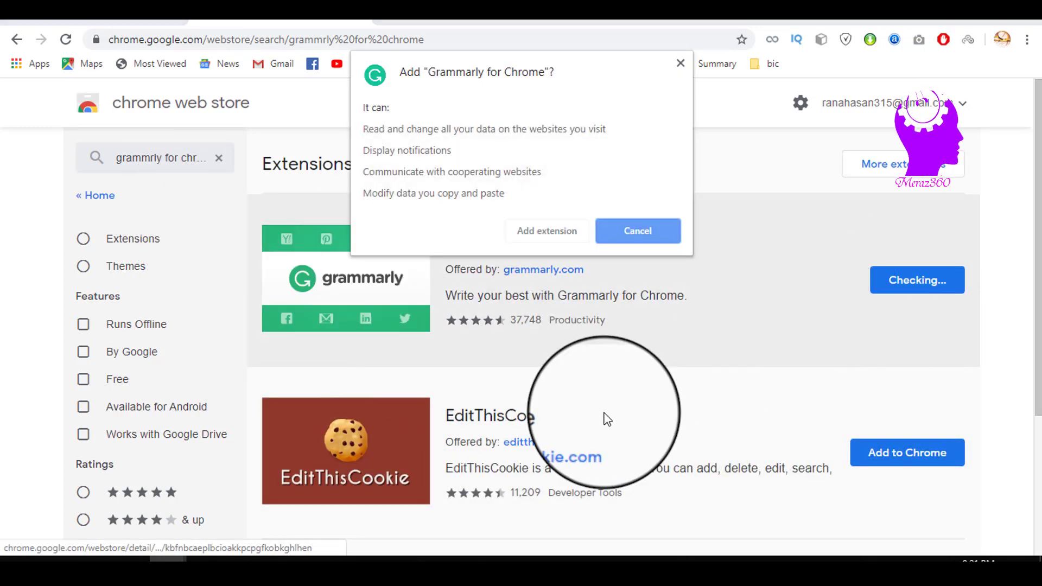
pyautogui.click(543, 216)
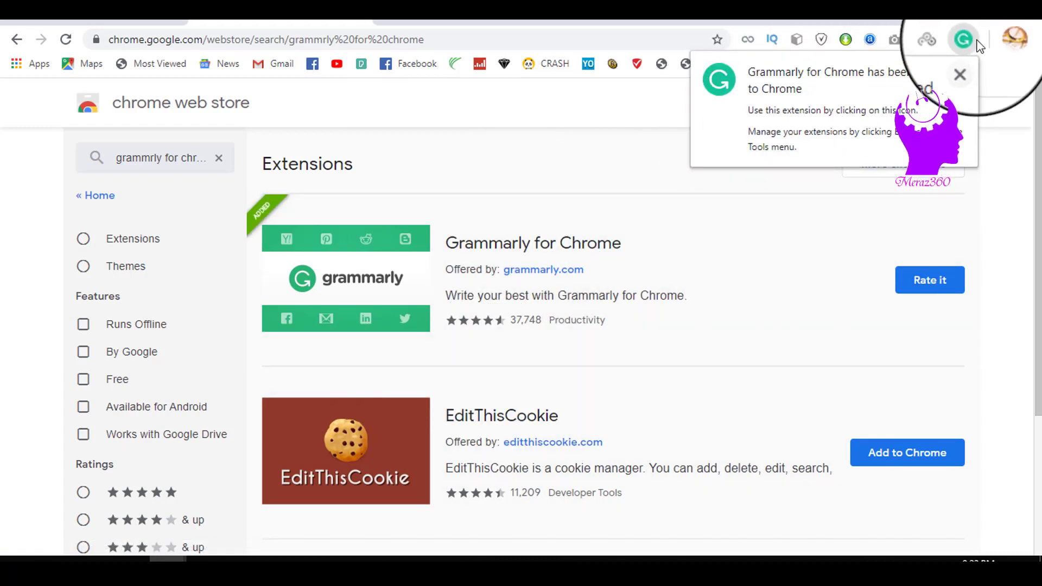
pyautogui.click(966, 63)
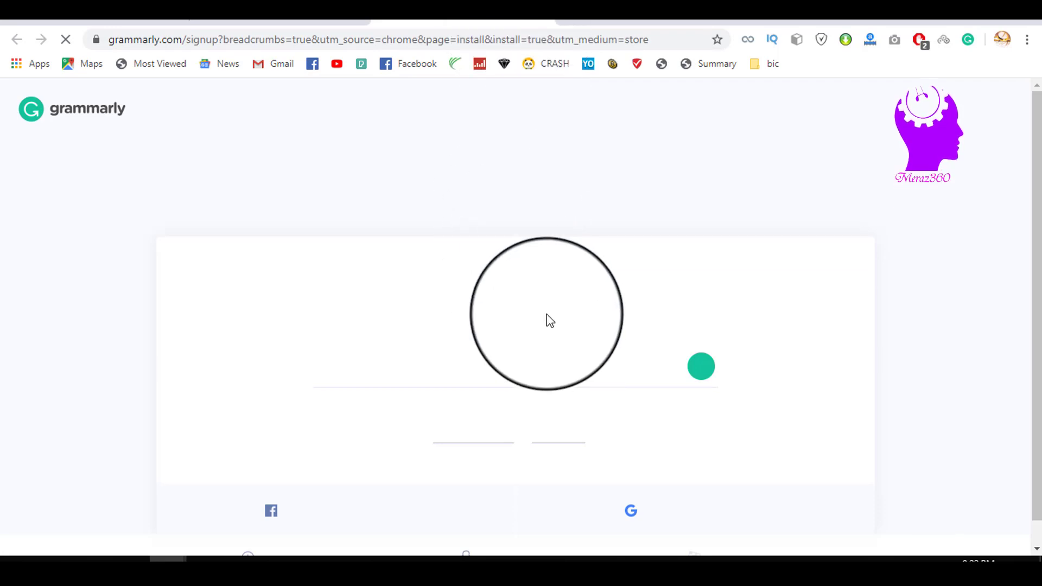
pyautogui.scroll(-1, 546, 317)
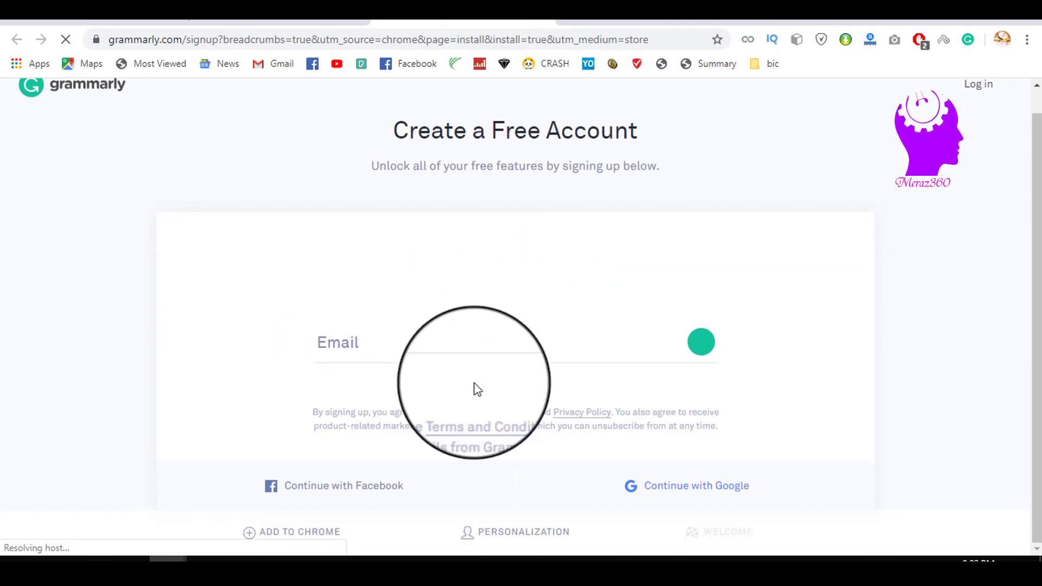
pyautogui.scroll(1, 525, 384)
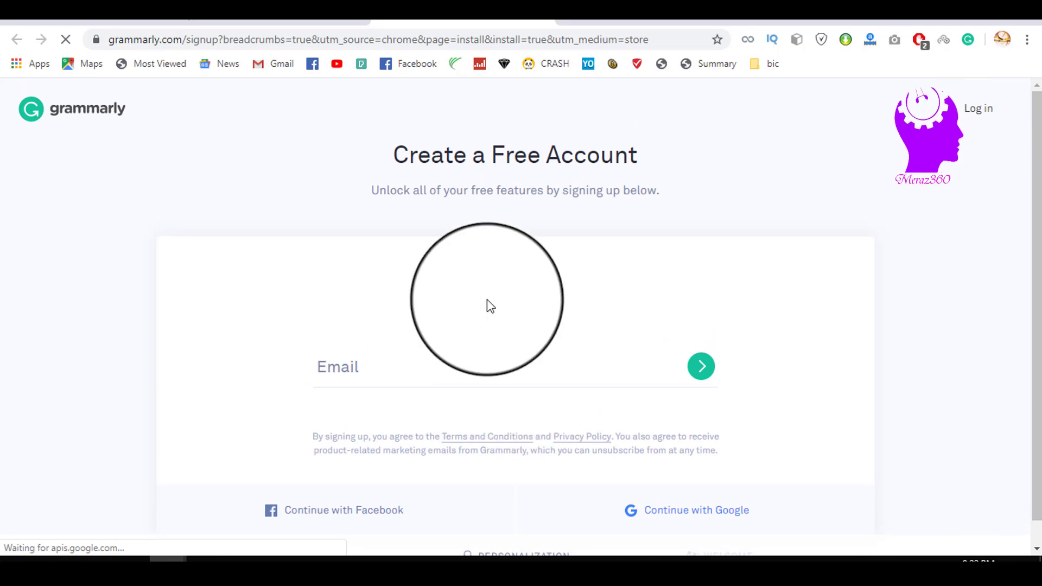